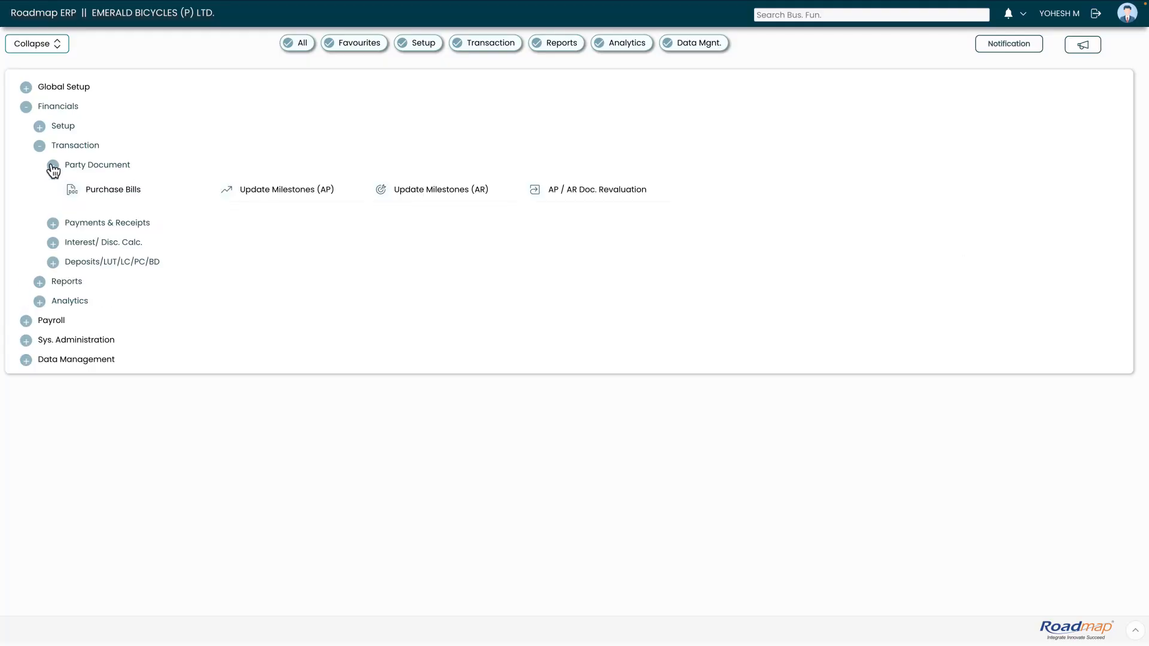
# Open Purchase Bills and search all pending SCO documents for bill creation, without filters
pyautogui.click(124, 192)
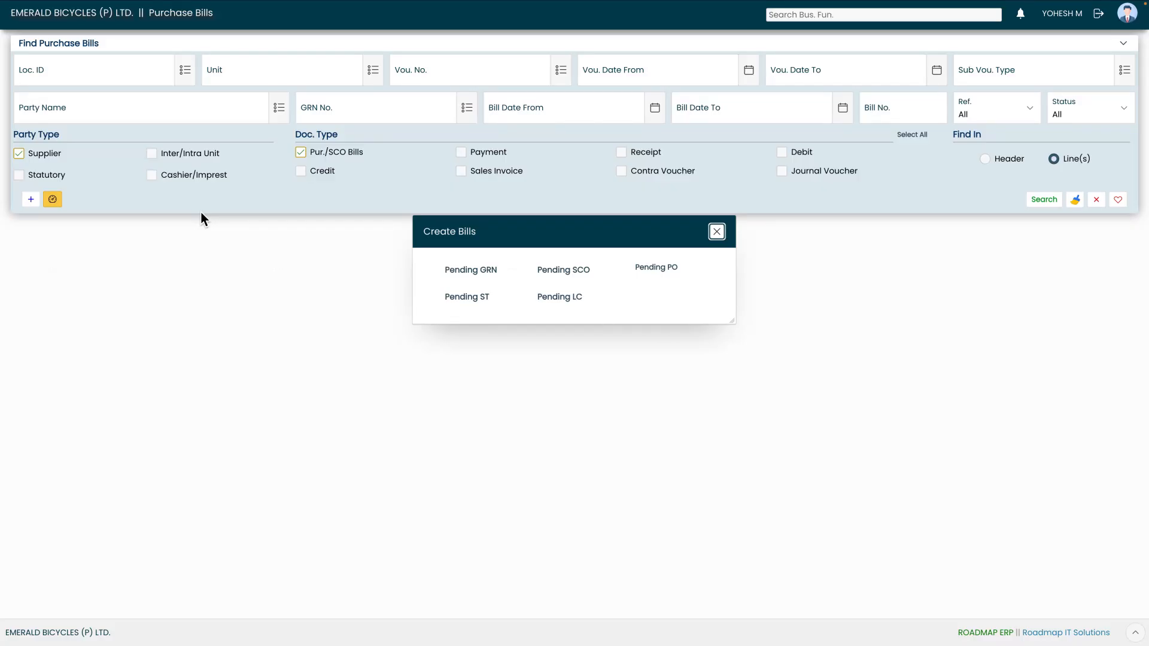
pyautogui.click(568, 275)
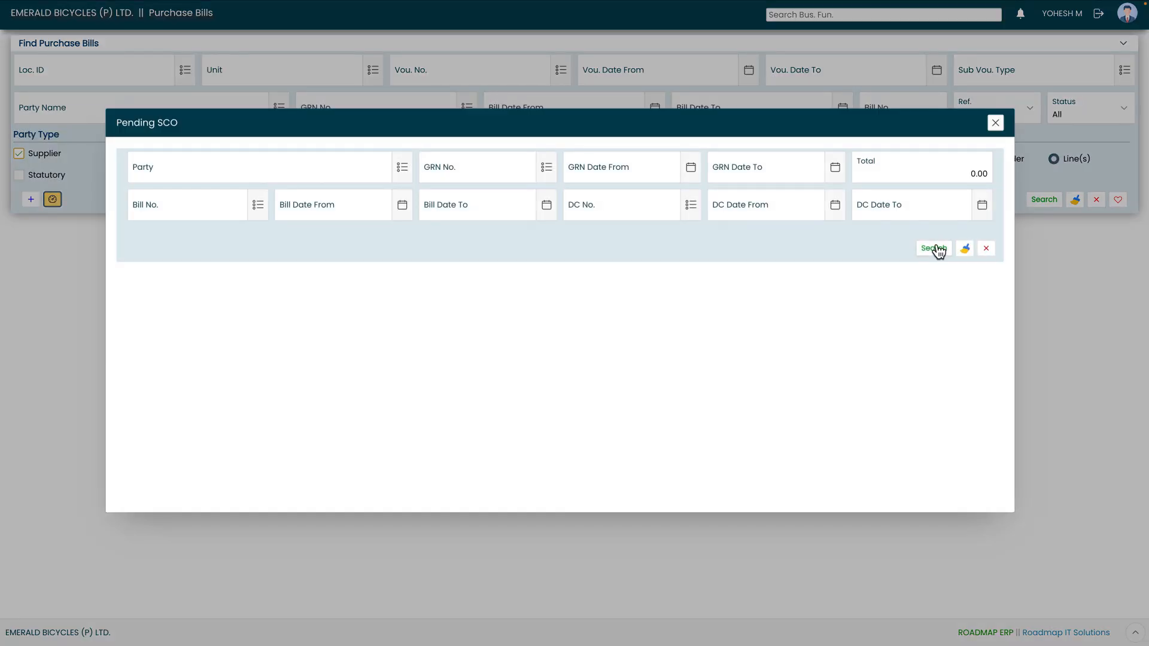
pyautogui.click(936, 250)
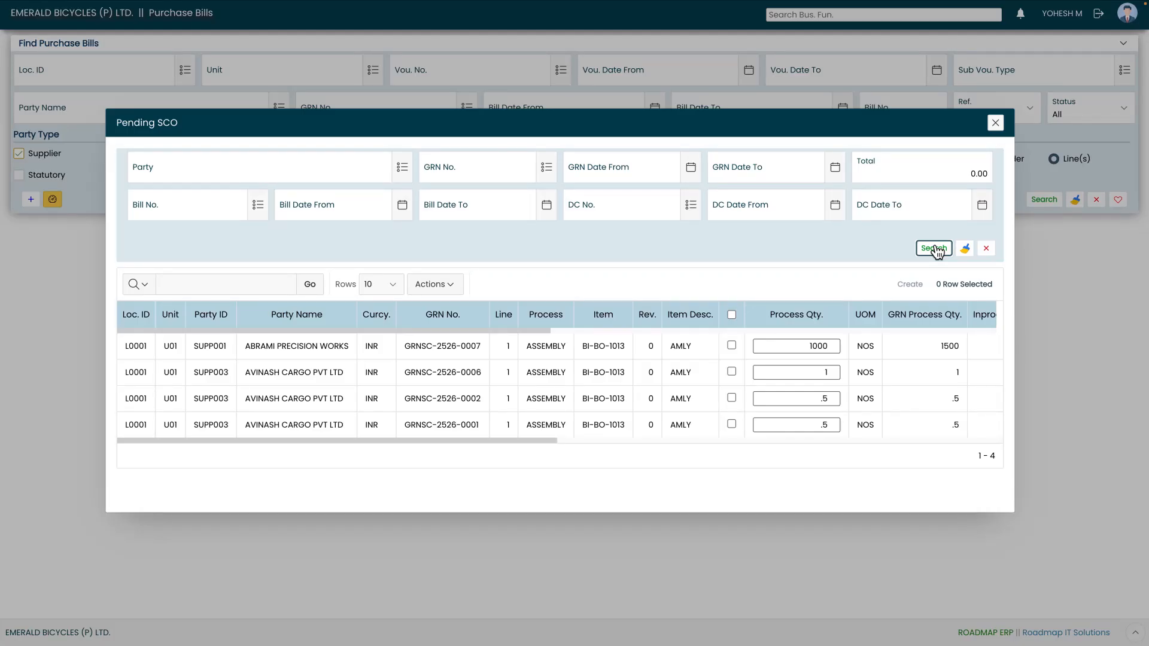
# Create a purchase bill from the ABRAMI PRECISION WORKS line with process quantity 1000, using invoice prefix SCO and date 23-12-2025
pyautogui.click(731, 345)
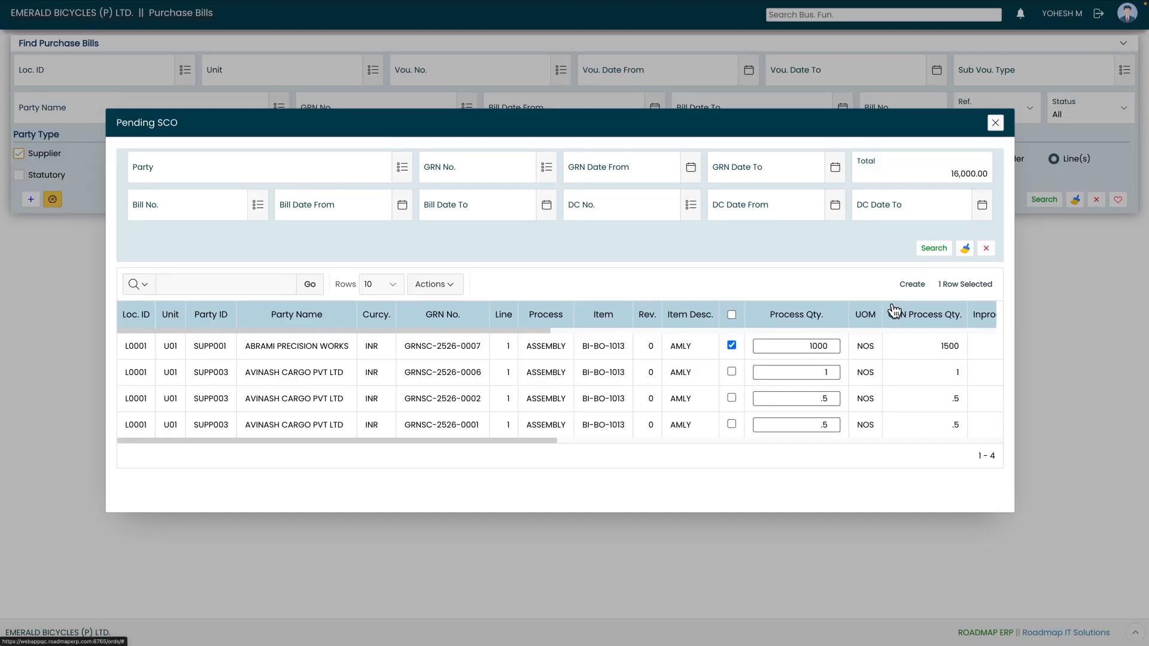
pyautogui.click(911, 284)
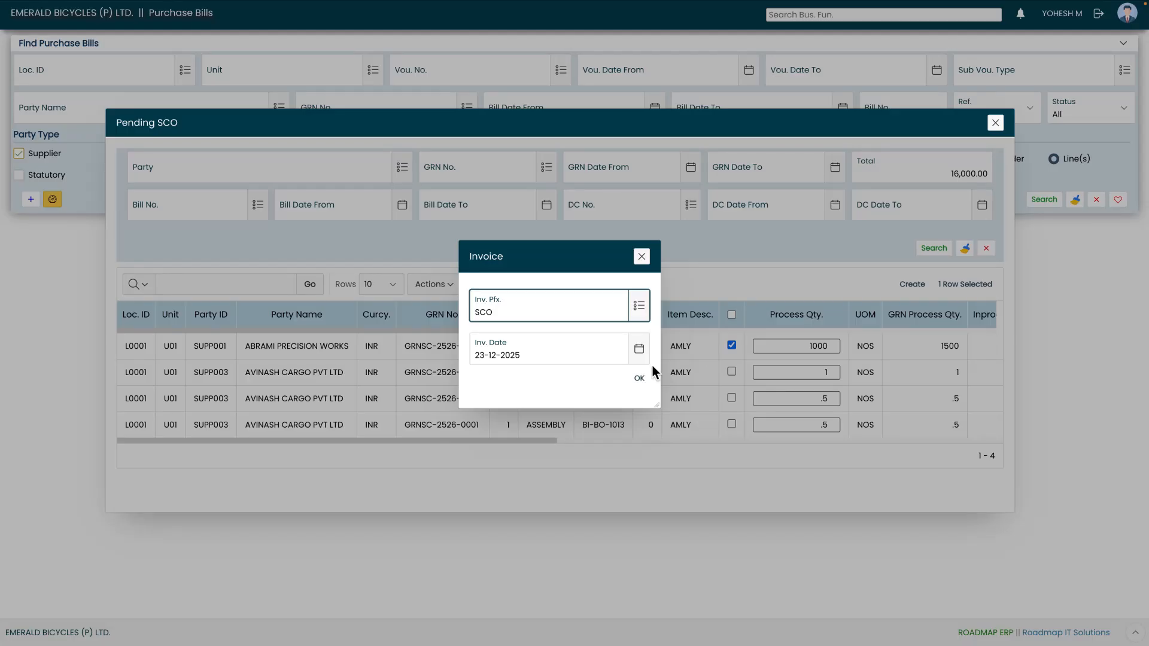
pyautogui.click(640, 381)
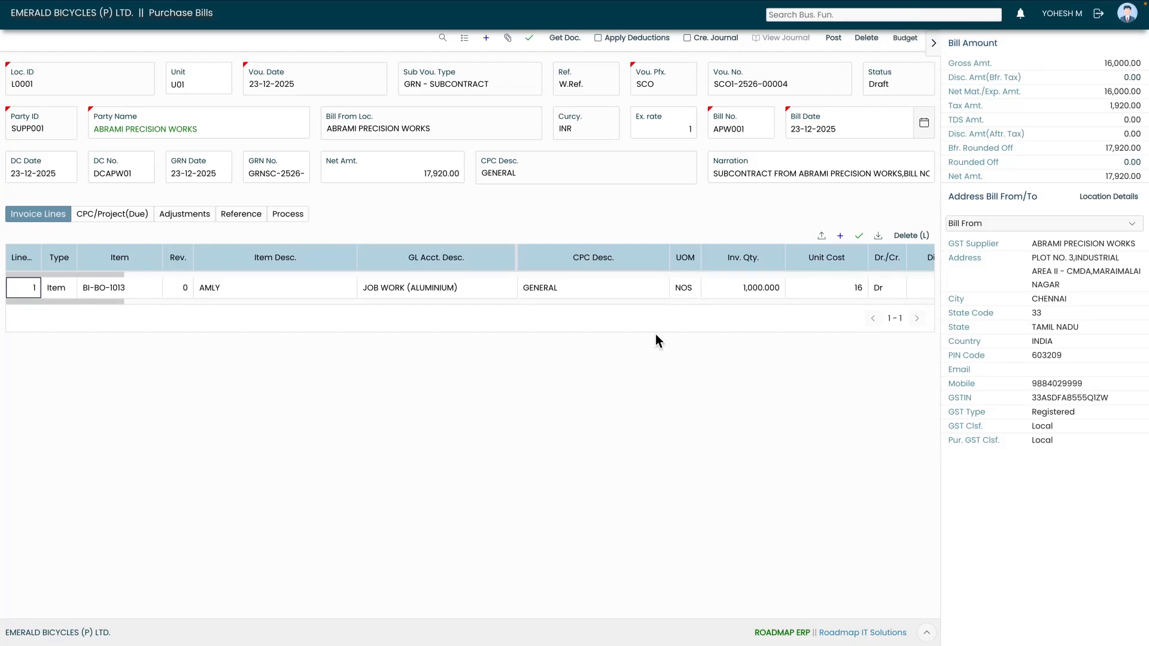
# Review the draft bill's sub voucher type and reference, plus the GST tax columns of its invoice line
pyautogui.moveTo(424, 84); pyautogui.dragTo(458, 87)
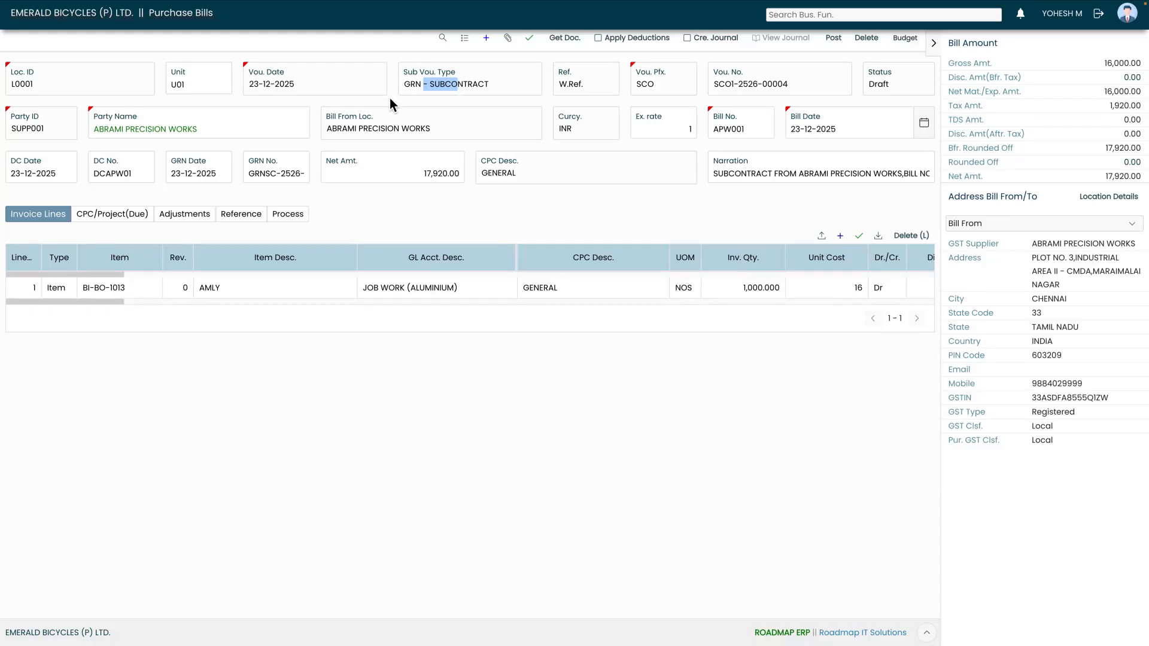
pyautogui.click(566, 88)
pyautogui.moveTo(83, 301); pyautogui.dragTo(180, 310)
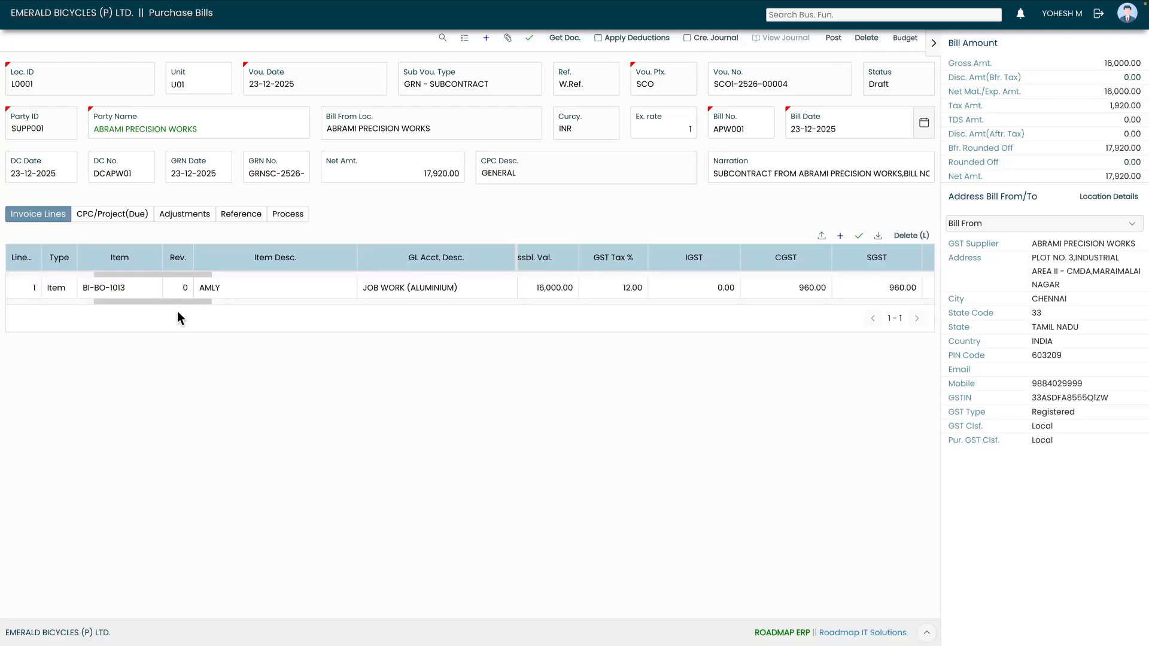
# Examine the Type choices for the invoice line, from Inputs through NA, without changing the selection
pyautogui.moveTo(177, 312); pyautogui.dragTo(250, 312)
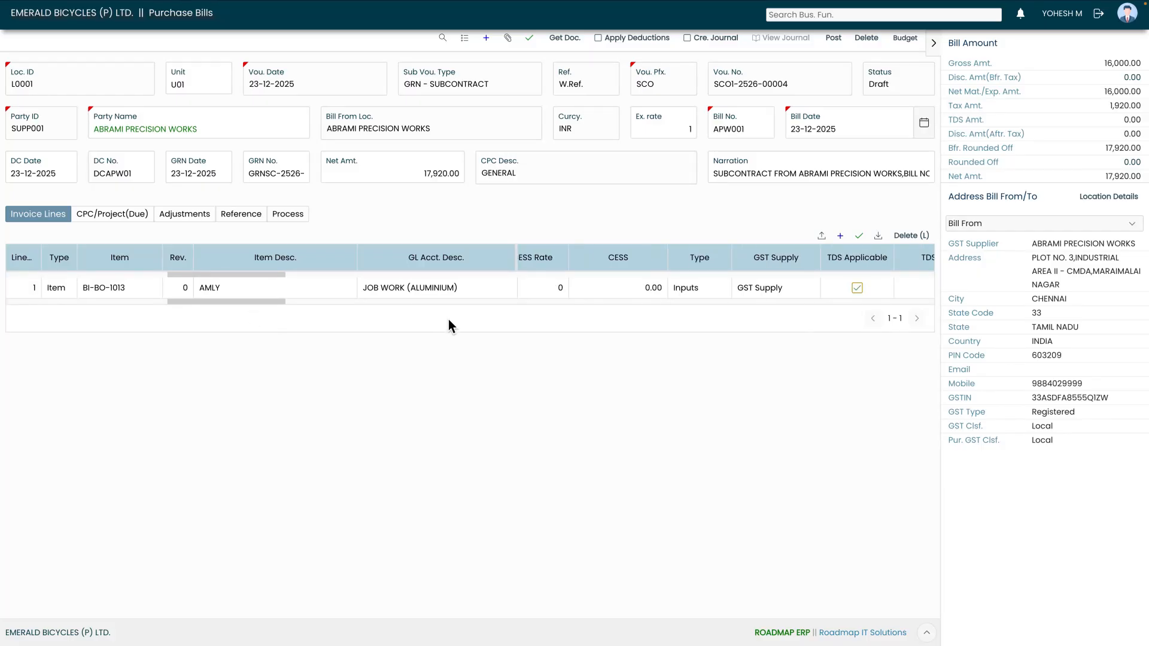
pyautogui.click(715, 292)
pyautogui.click(715, 292)
pyautogui.press('Down')
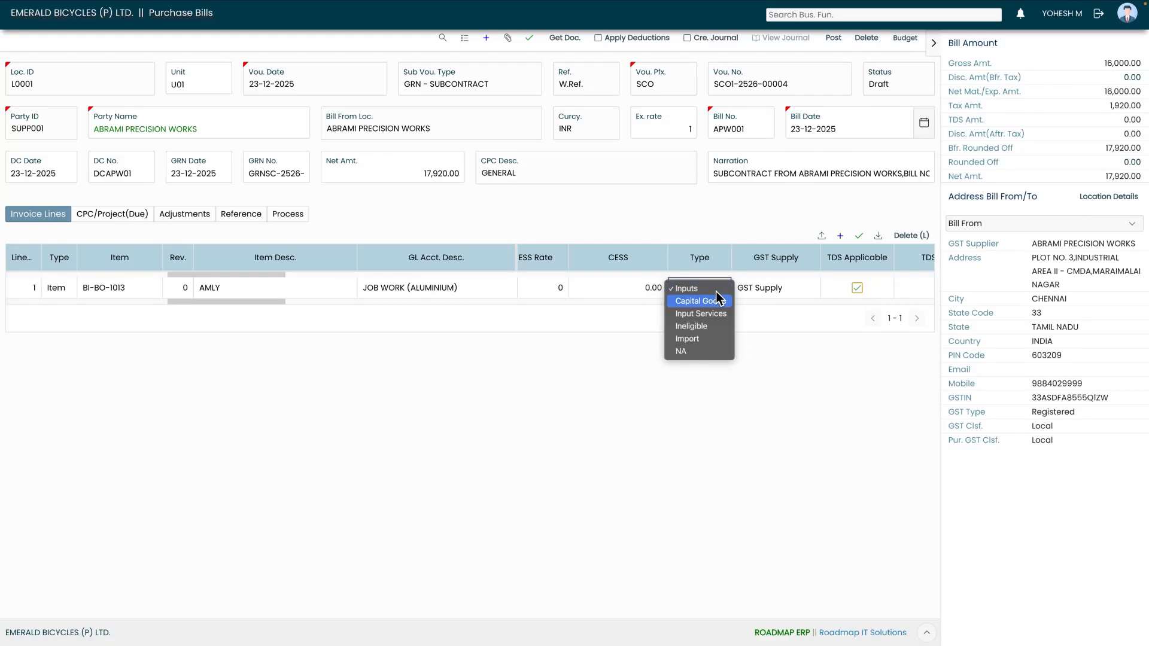
pyautogui.press('Down')
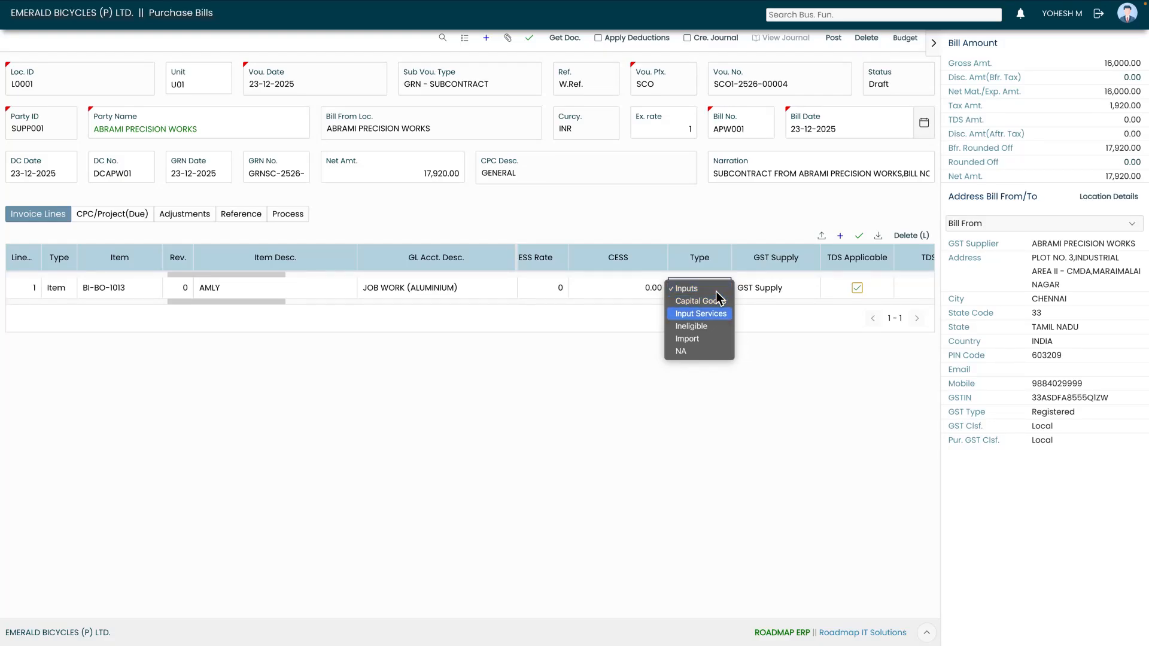
pyautogui.press('Down')
pyautogui.press('Down')
pyautogui.press('Down')
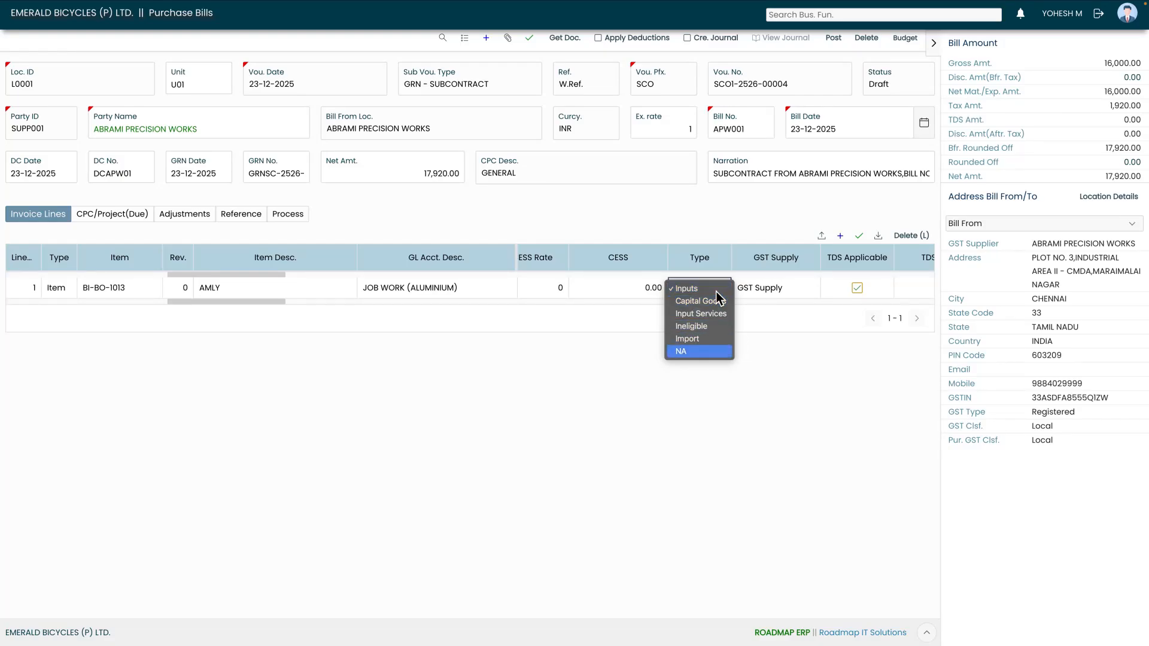
pyautogui.press('Up')
pyautogui.press('Up')
pyautogui.press('Up')
pyautogui.press('Up')
pyautogui.press('Up')
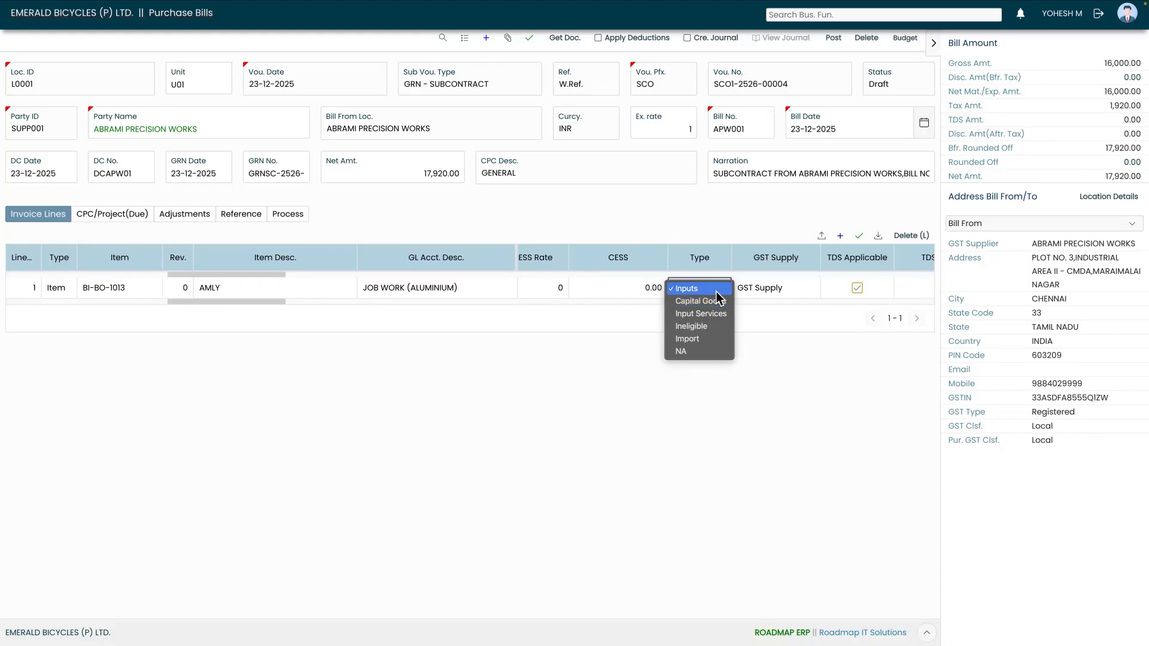
pyautogui.press('Down')
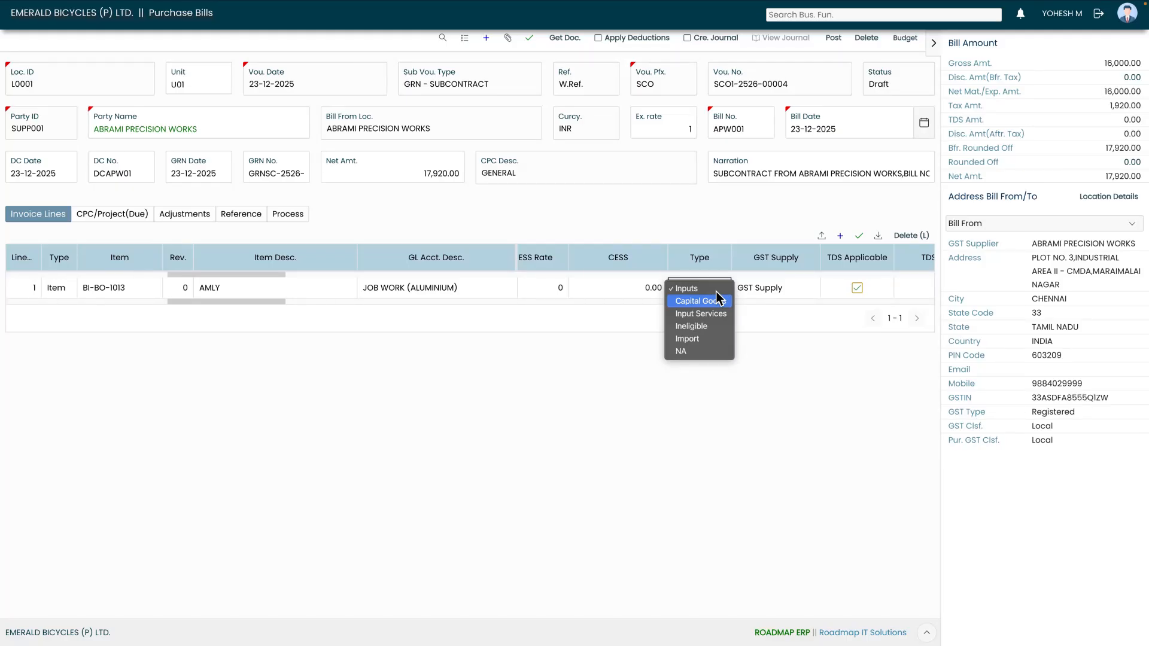
pyautogui.press('Down')
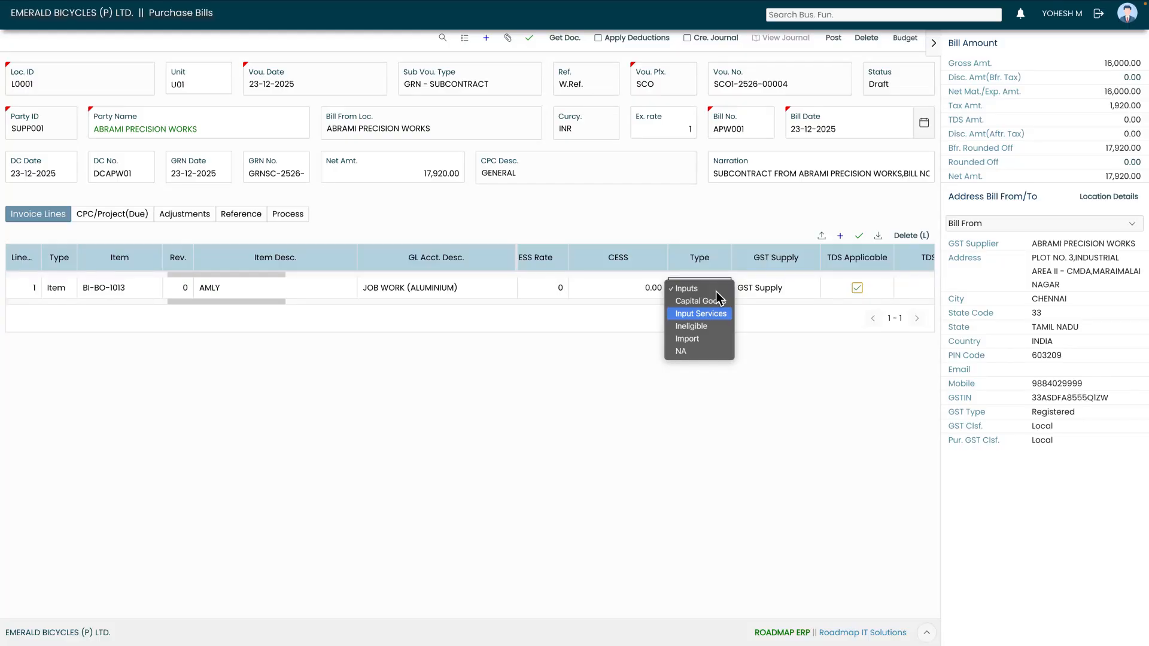
pyautogui.press('Down')
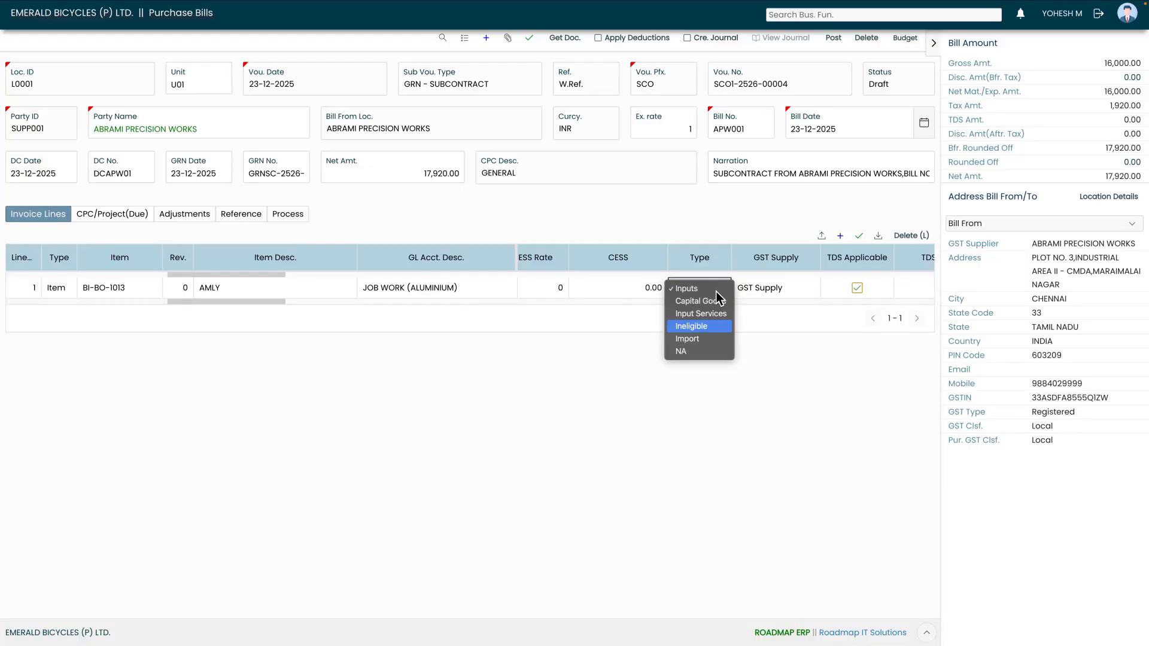
pyautogui.press('Down')
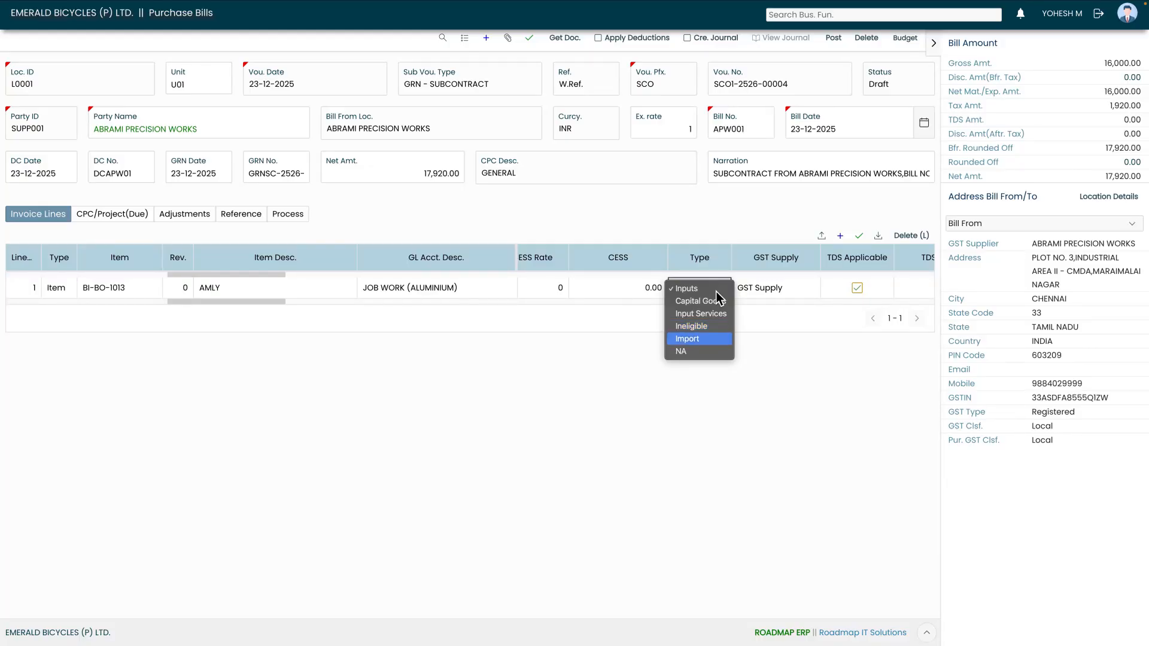
pyautogui.press('Down')
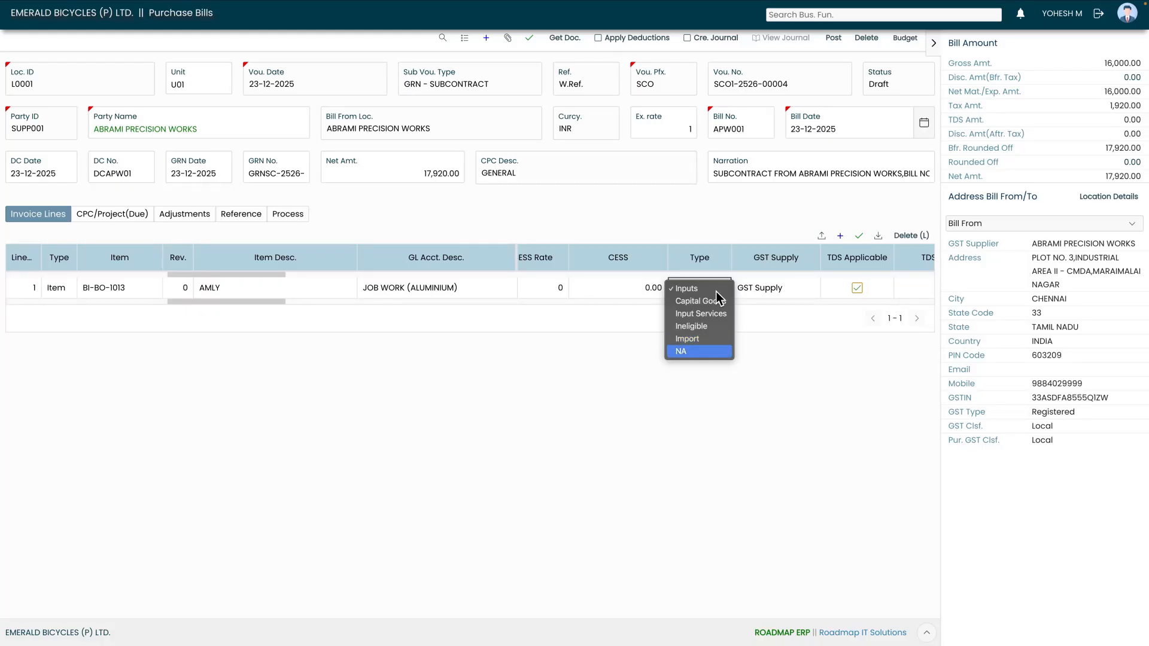
pyautogui.press('Escape')
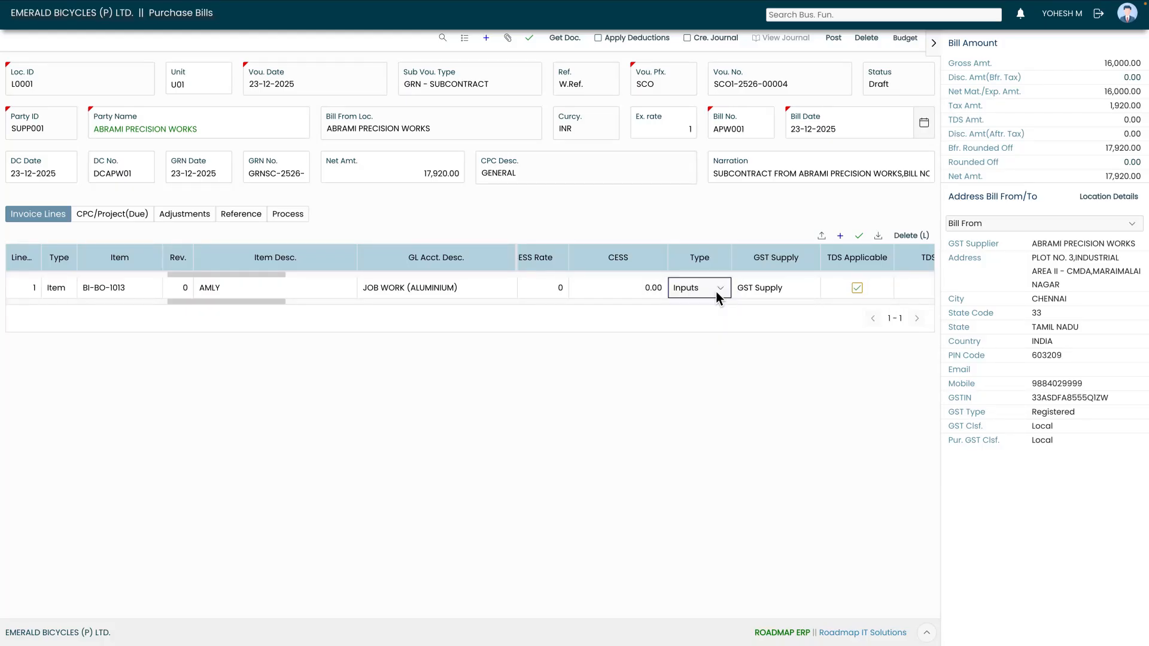
# Examine the GST Supply choices for the invoice line, from GST Supply through NA, without changing the selection
pyautogui.click(767, 297)
pyautogui.click(769, 296)
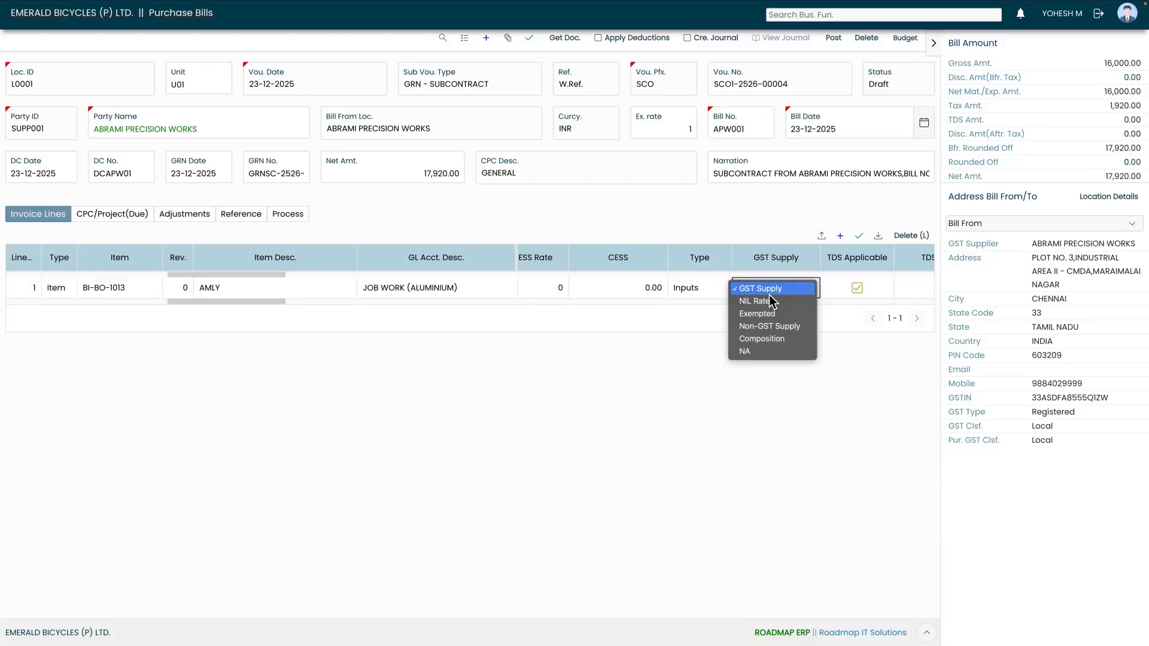
pyautogui.press('Down')
pyautogui.press('Down')
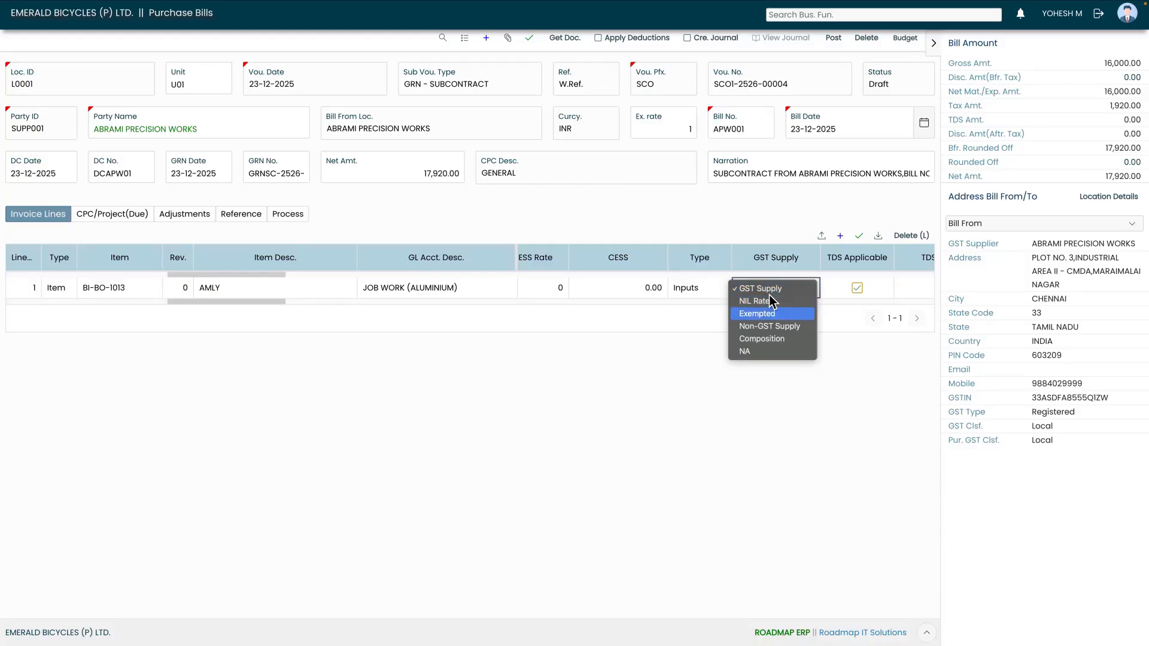
pyautogui.press('Down')
pyautogui.press('Down')
pyautogui.press('Down')
pyautogui.press('Up')
pyautogui.press('Up')
pyautogui.press('Up')
pyautogui.press('Up')
pyautogui.press('Up')
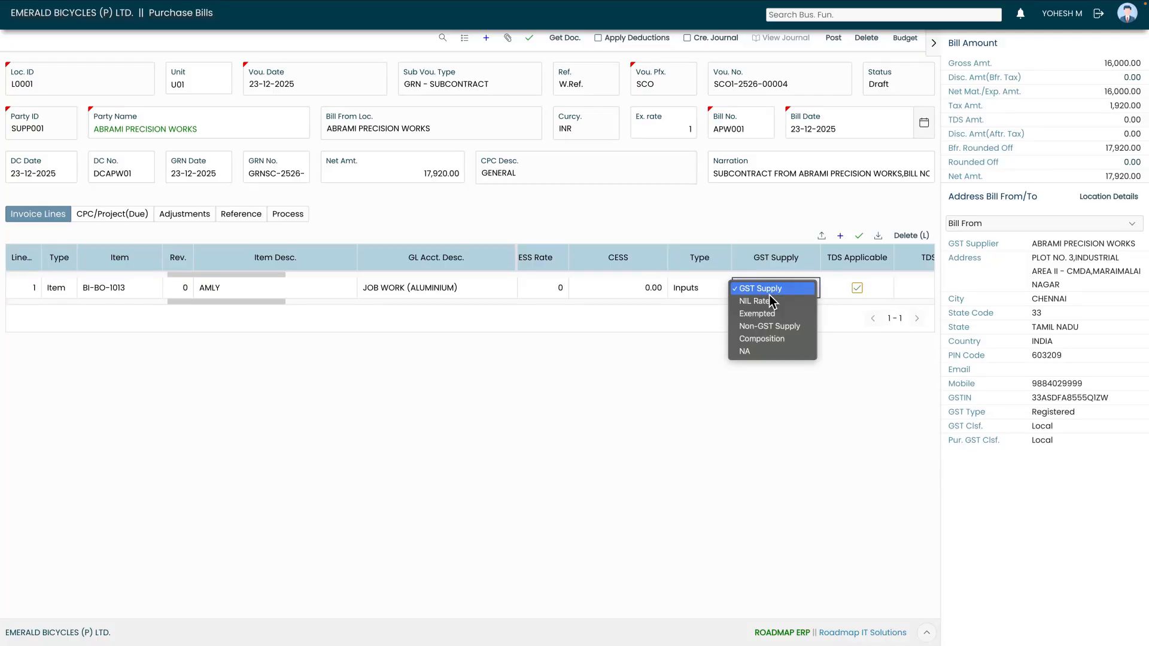
pyautogui.press('Down')
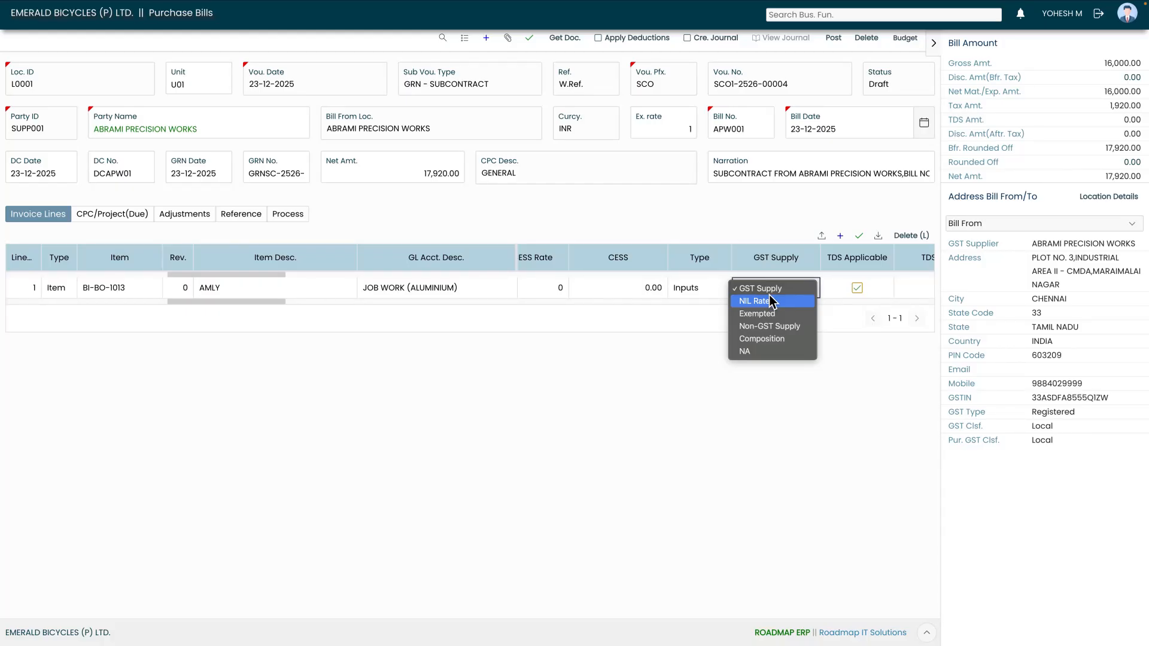
pyautogui.press('Down')
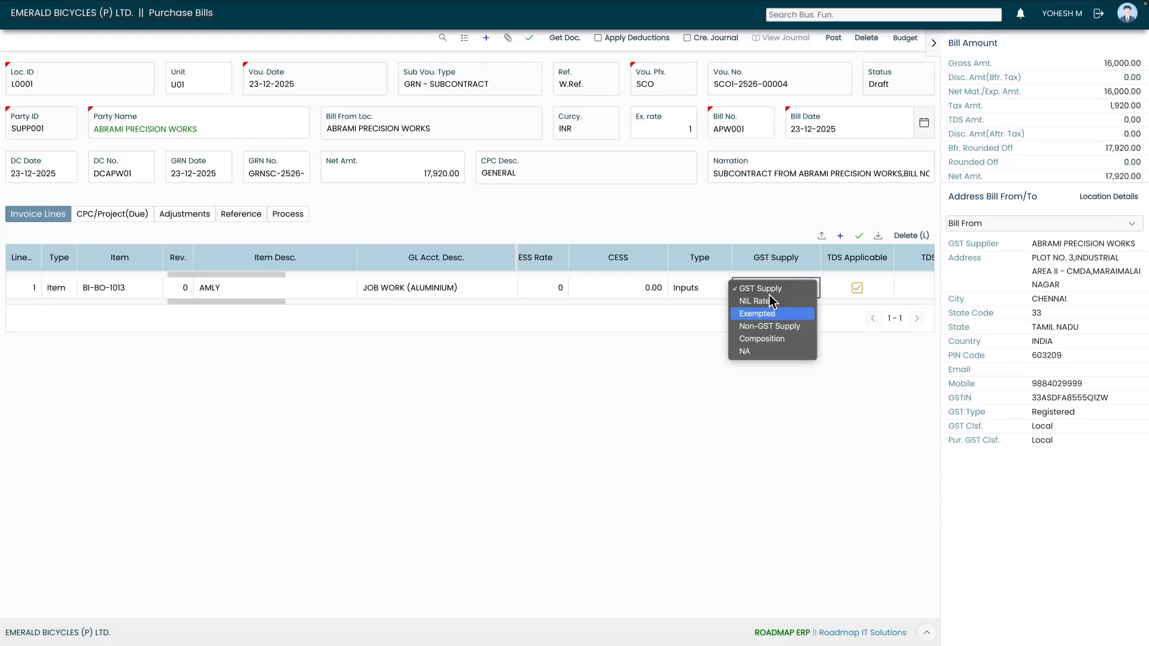
pyautogui.press('Down')
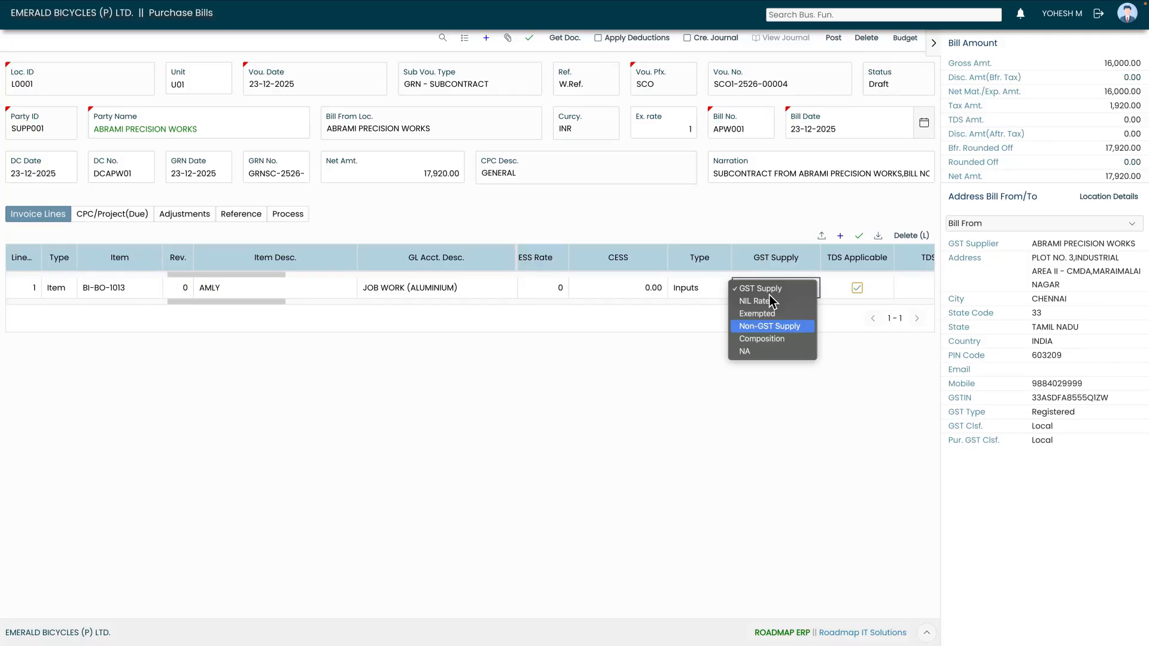
pyautogui.press('Down')
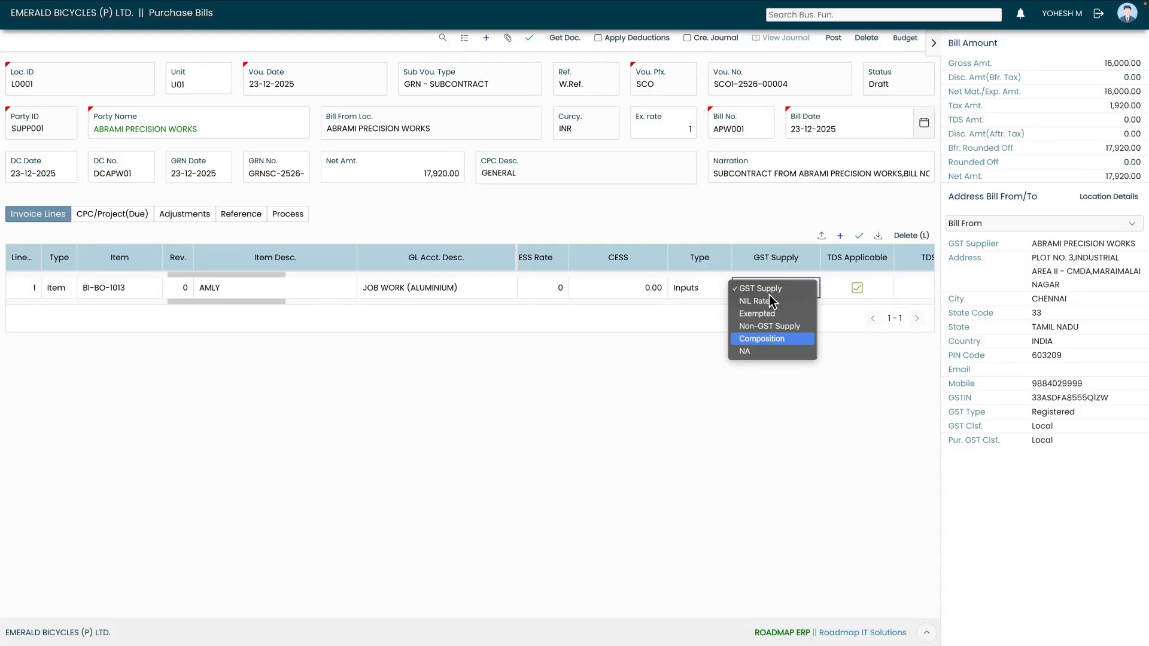
pyautogui.press('Down')
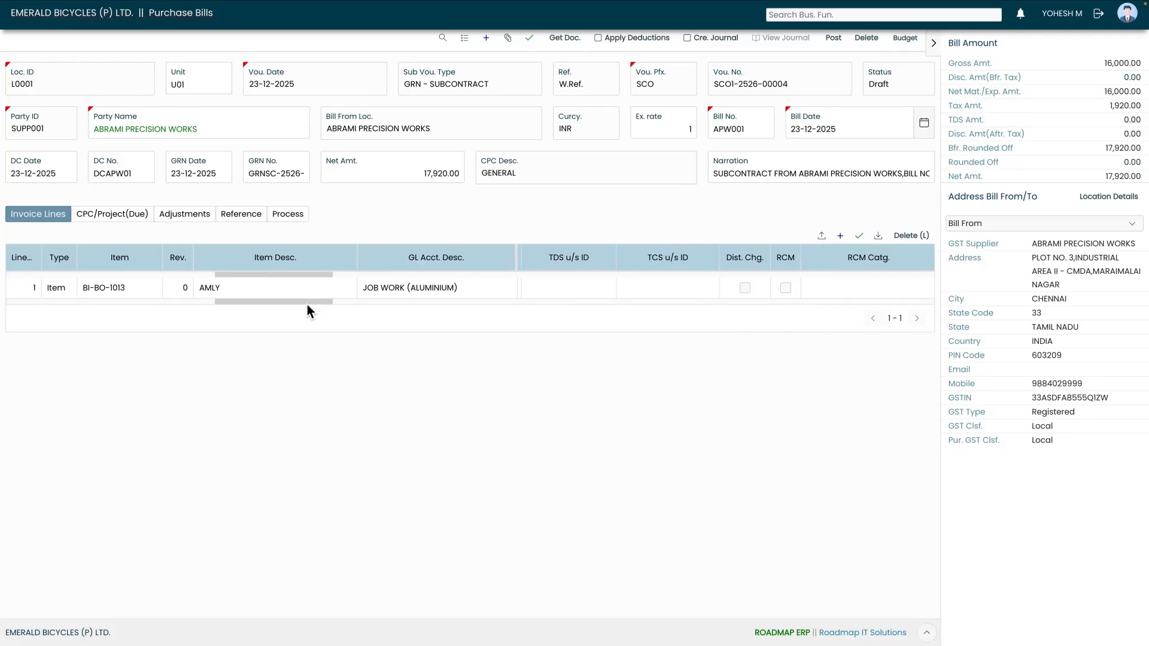
# Examine the trade, special and cash discount columns of the invoice line
pyautogui.moveTo(307, 304); pyautogui.dragTo(343, 306)
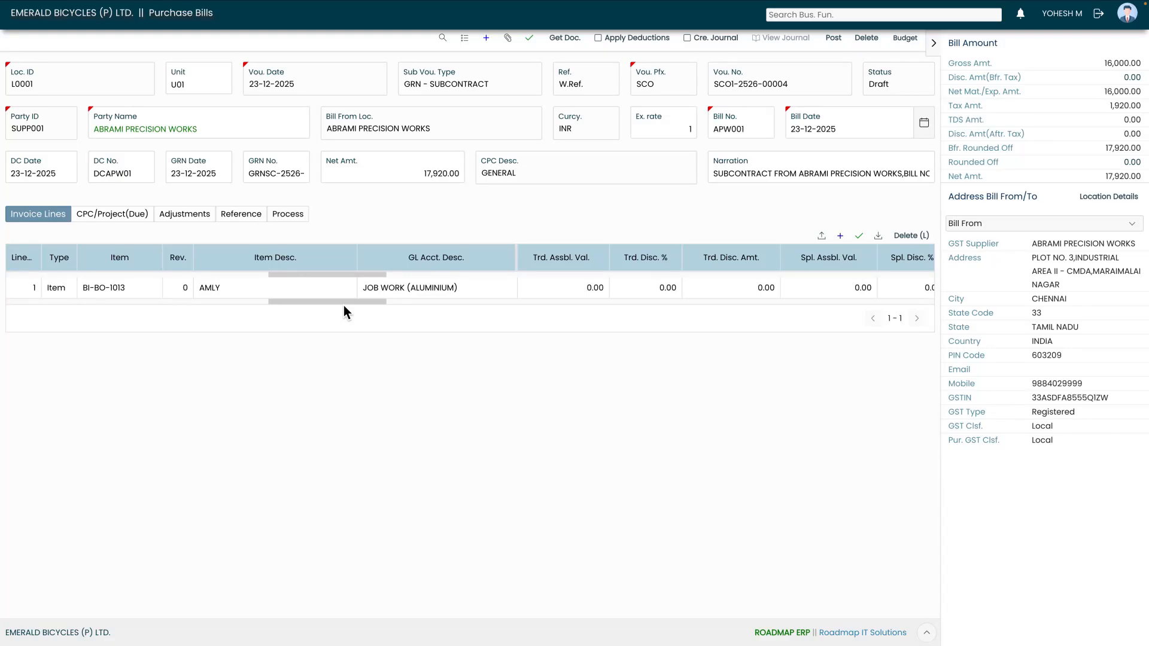
pyautogui.moveTo(344, 305); pyautogui.dragTo(347, 307)
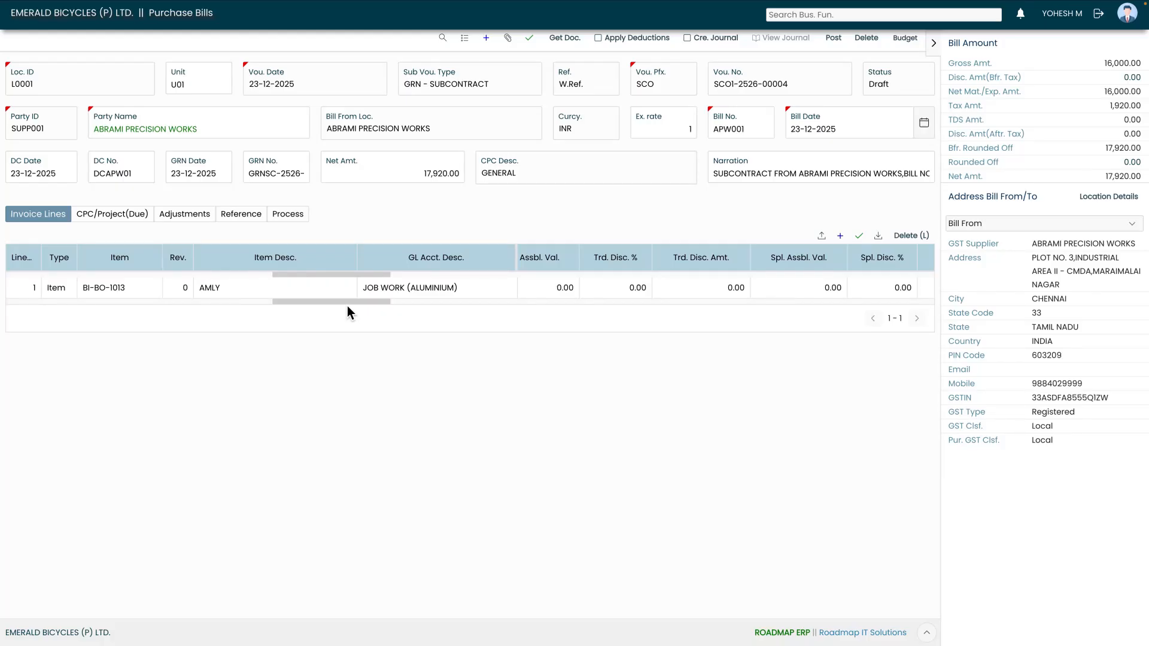
pyautogui.moveTo(347, 306); pyautogui.dragTo(371, 308)
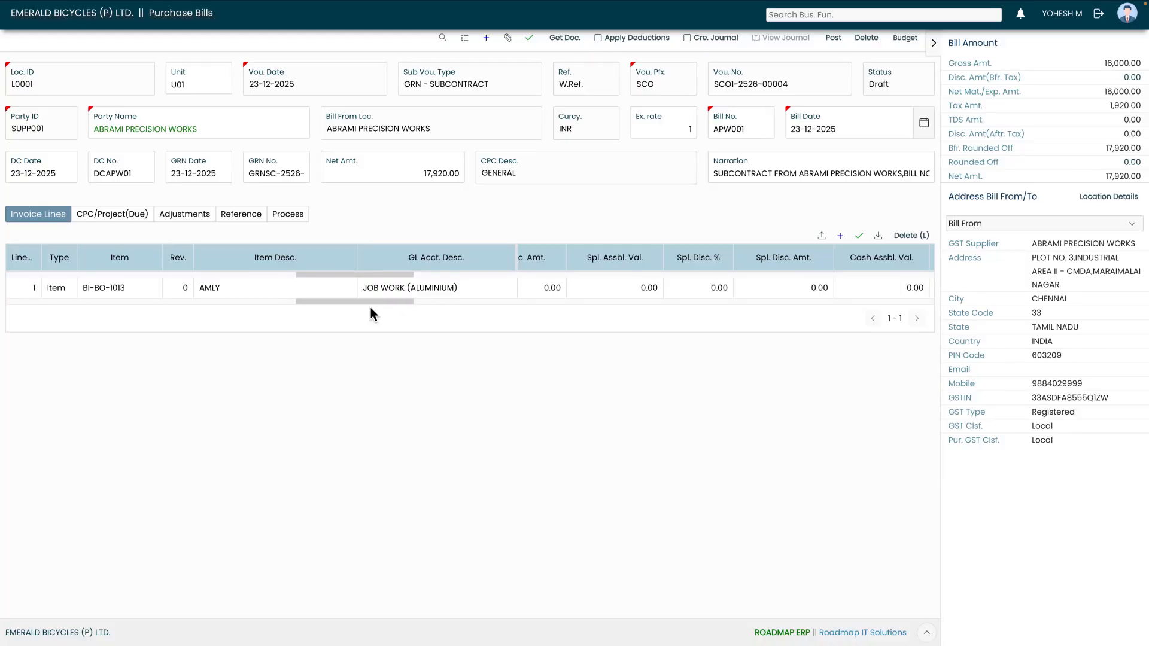
# In the AMLY invoice line's process details, set the TDS u/s ID to 194C and save the change
pyautogui.moveTo(371, 308); pyautogui.dragTo(831, 348)
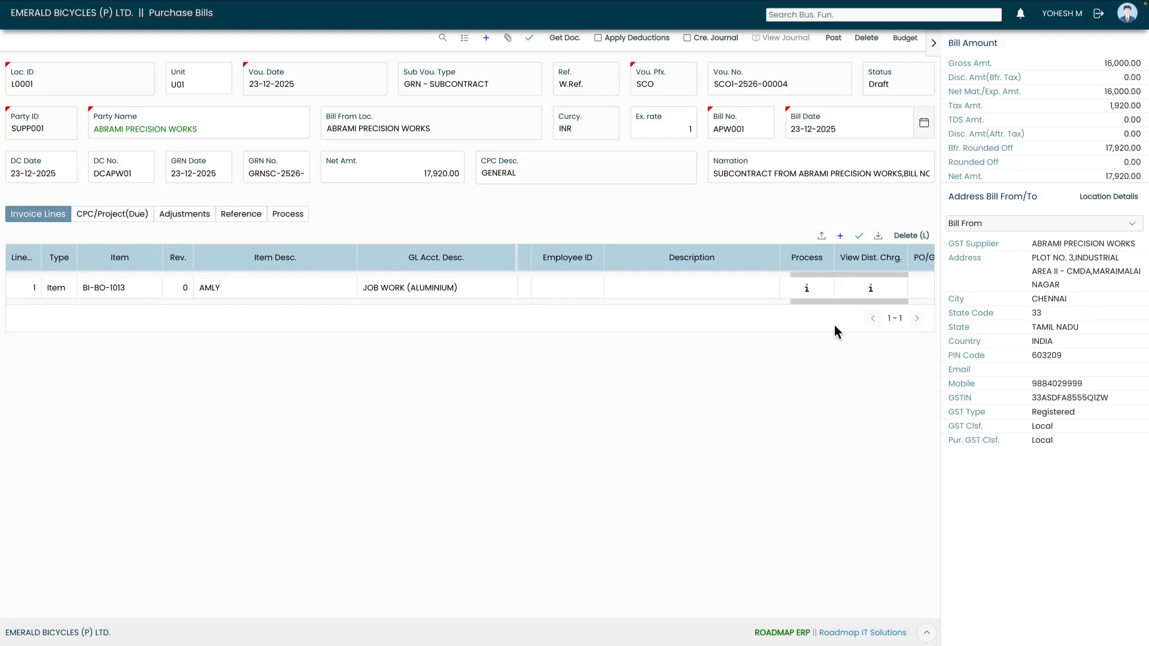
pyautogui.click(806, 289)
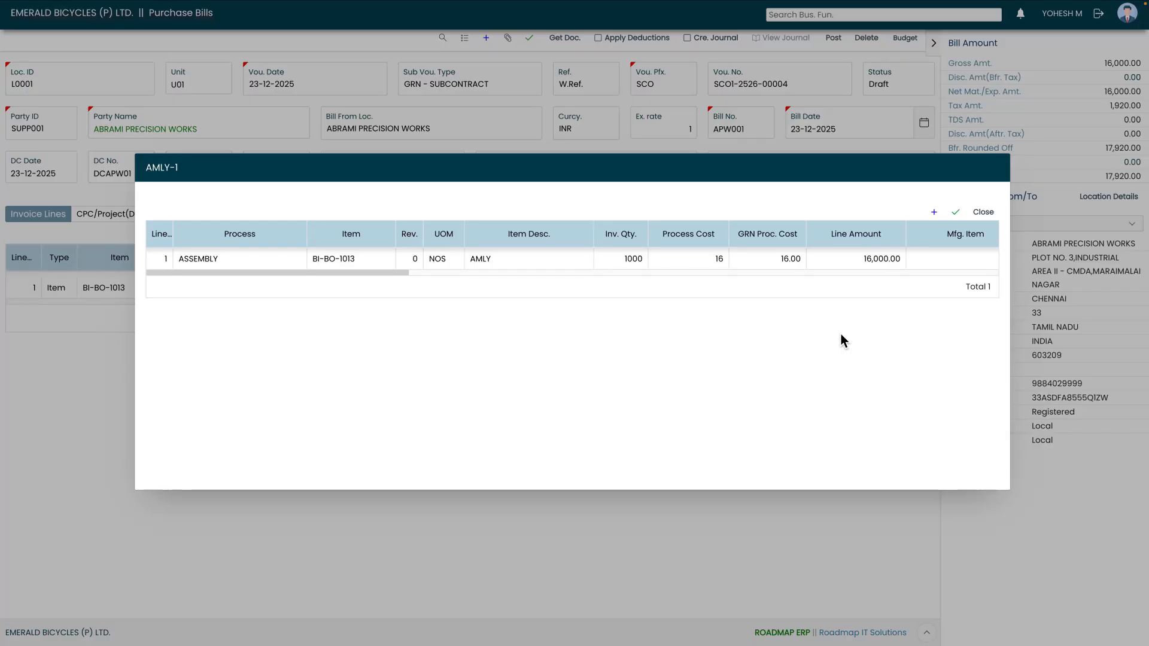
pyautogui.moveTo(347, 273); pyautogui.dragTo(486, 292)
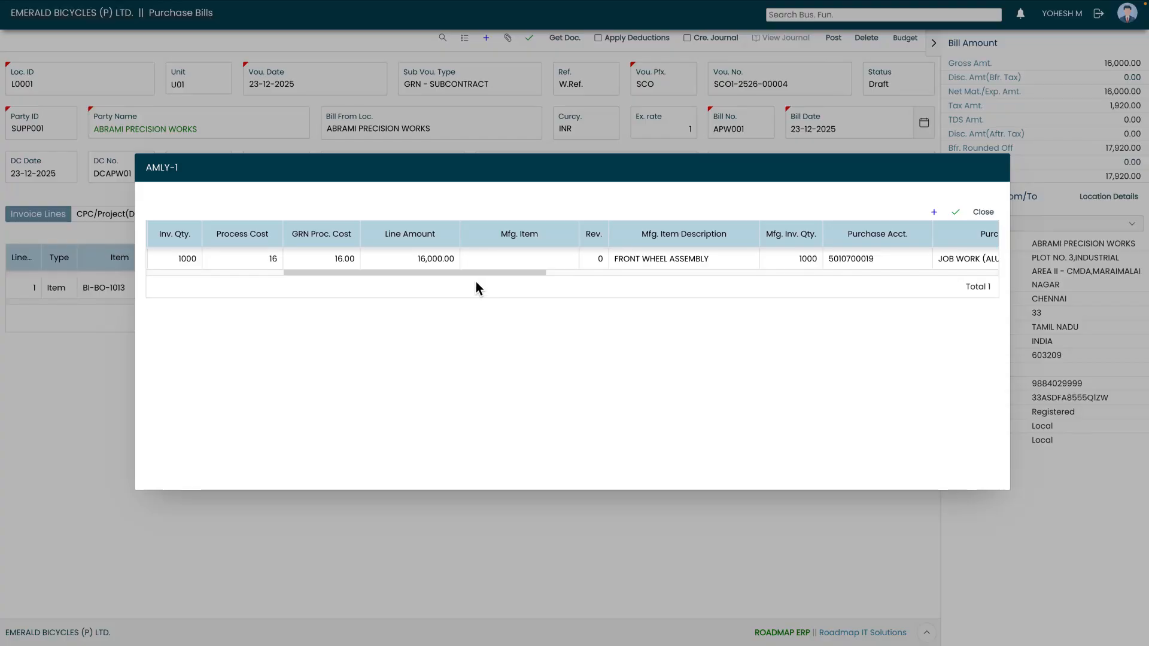
pyautogui.moveTo(476, 277); pyautogui.dragTo(824, 284)
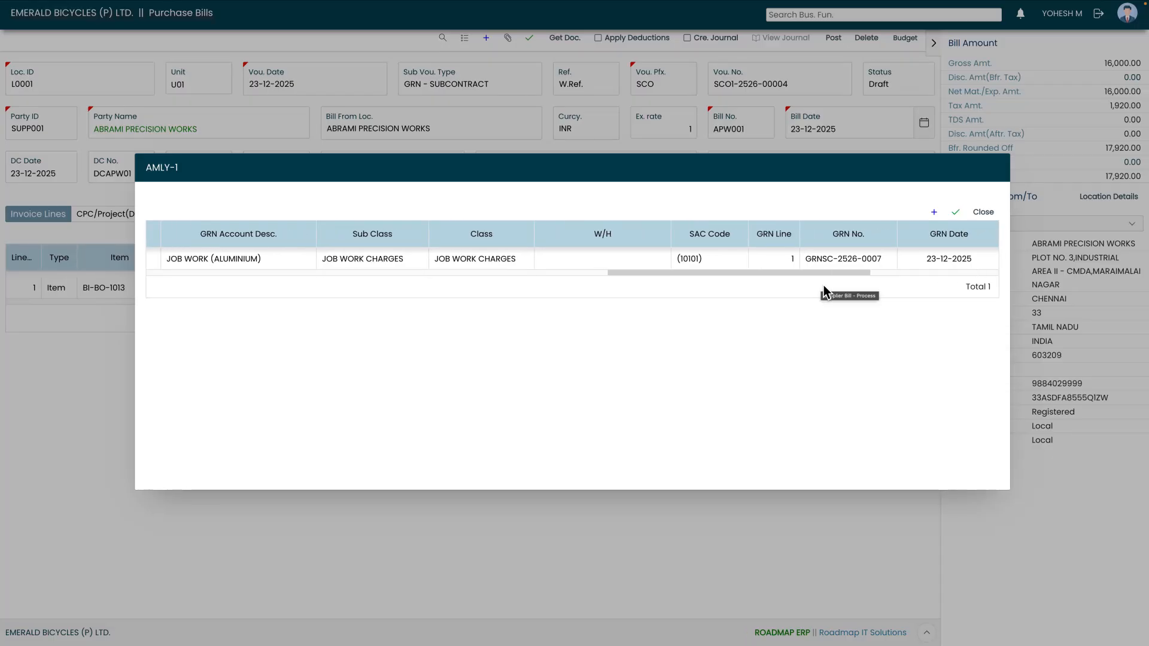
pyautogui.moveTo(823, 284); pyautogui.dragTo(835, 285)
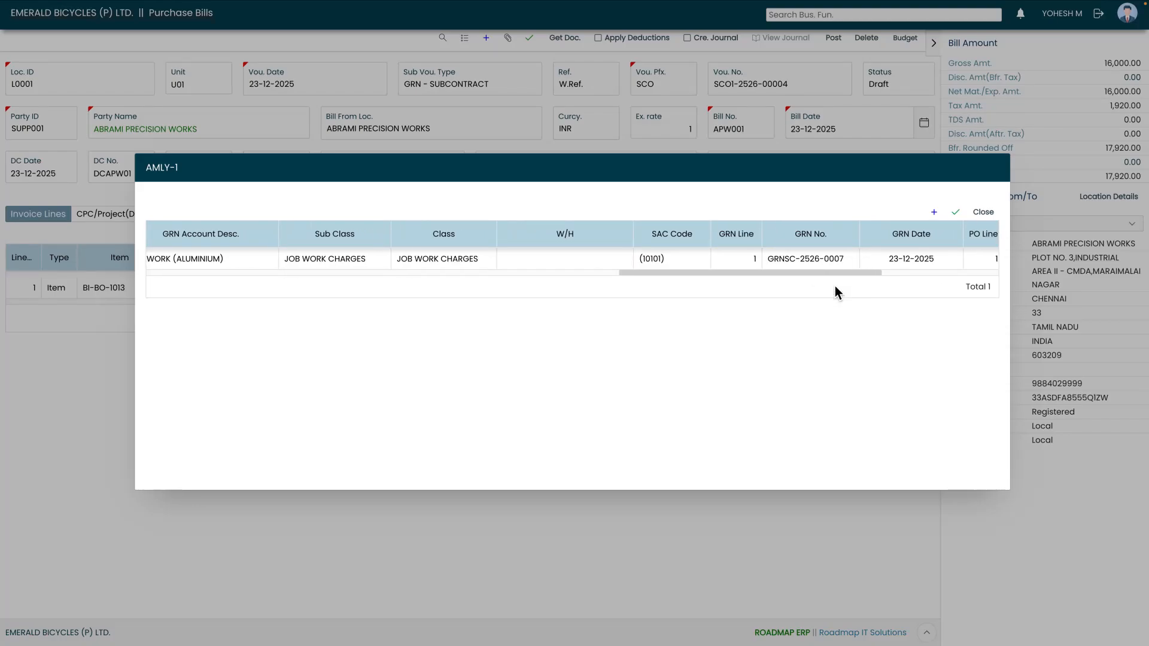
pyautogui.moveTo(805, 275); pyautogui.dragTo(927, 279)
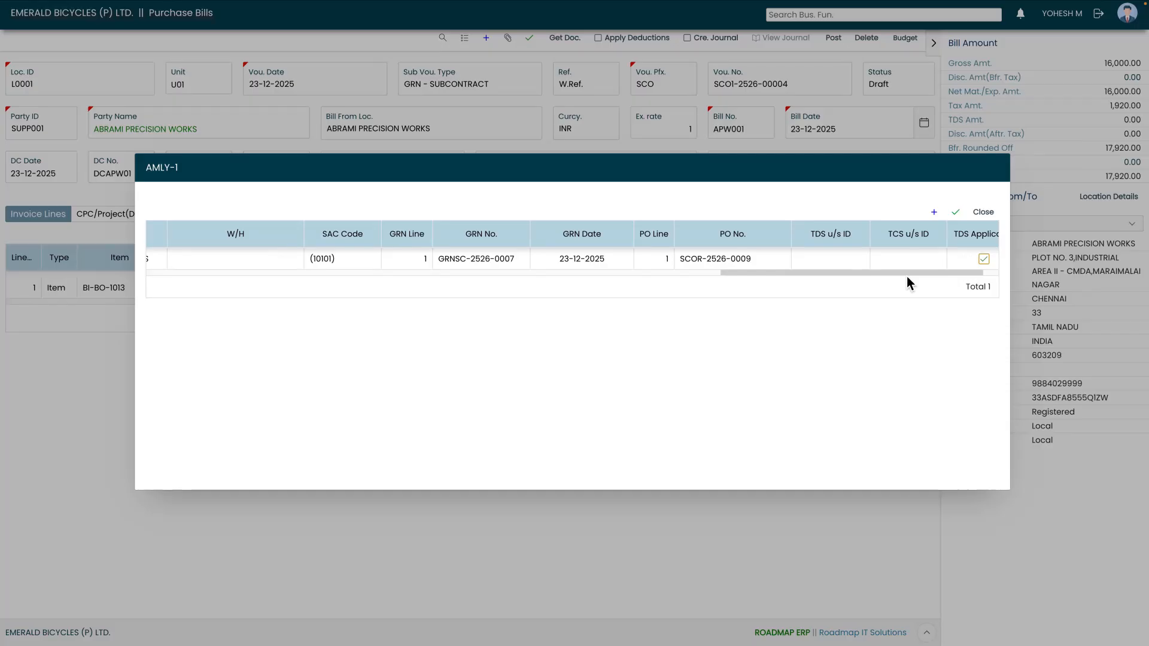
pyautogui.click(855, 260)
pyautogui.click(860, 263)
pyautogui.click(536, 323)
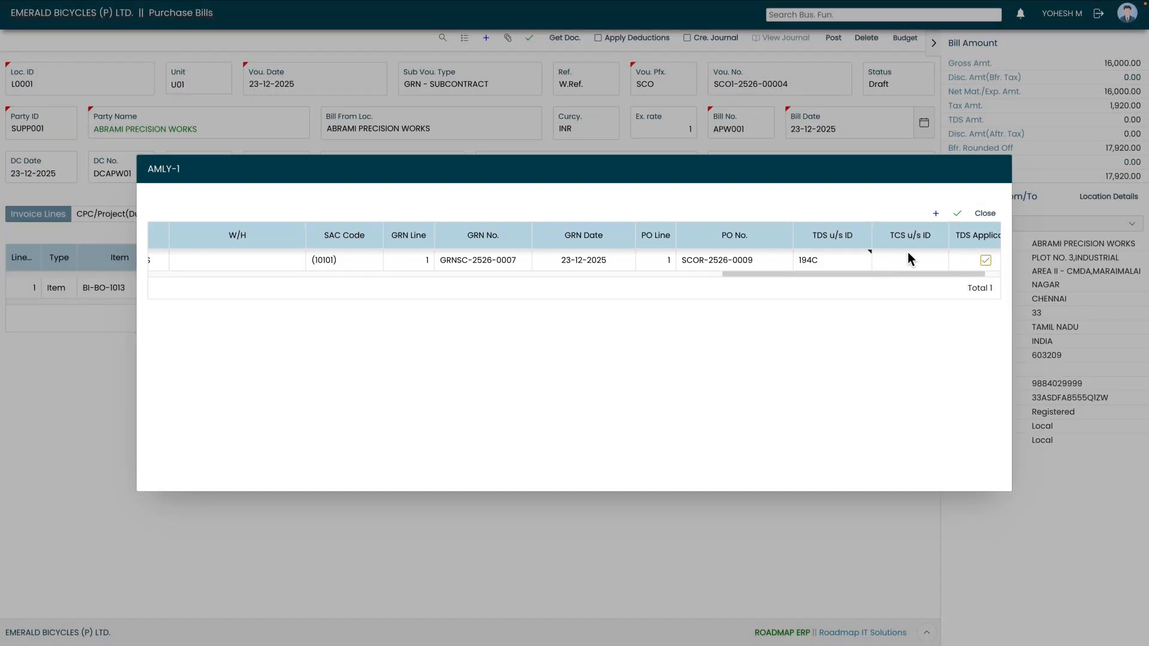
pyautogui.click(957, 214)
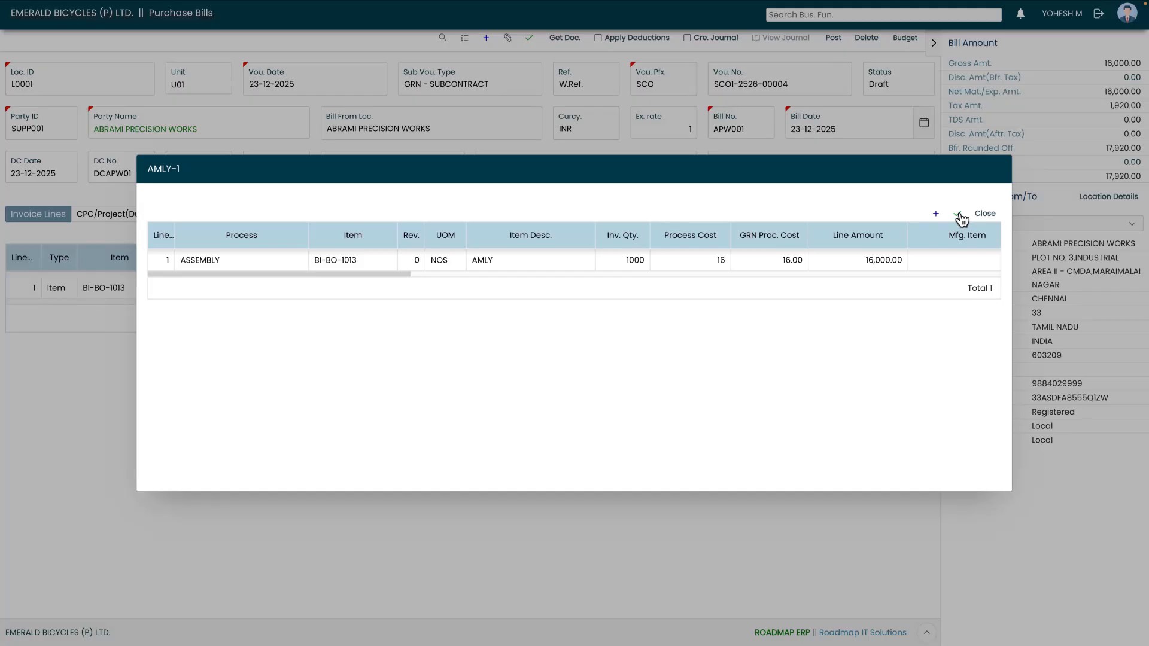
pyautogui.click(985, 214)
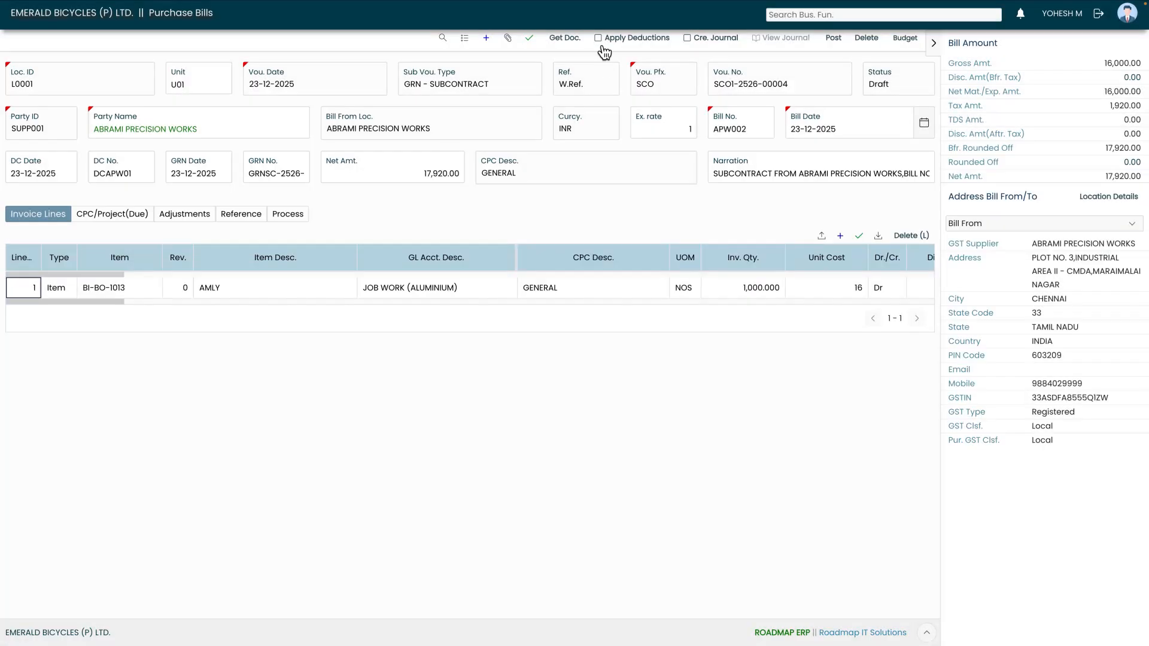
# Apply the deductions to the draft purchase bill and create its journal
pyautogui.click(598, 38)
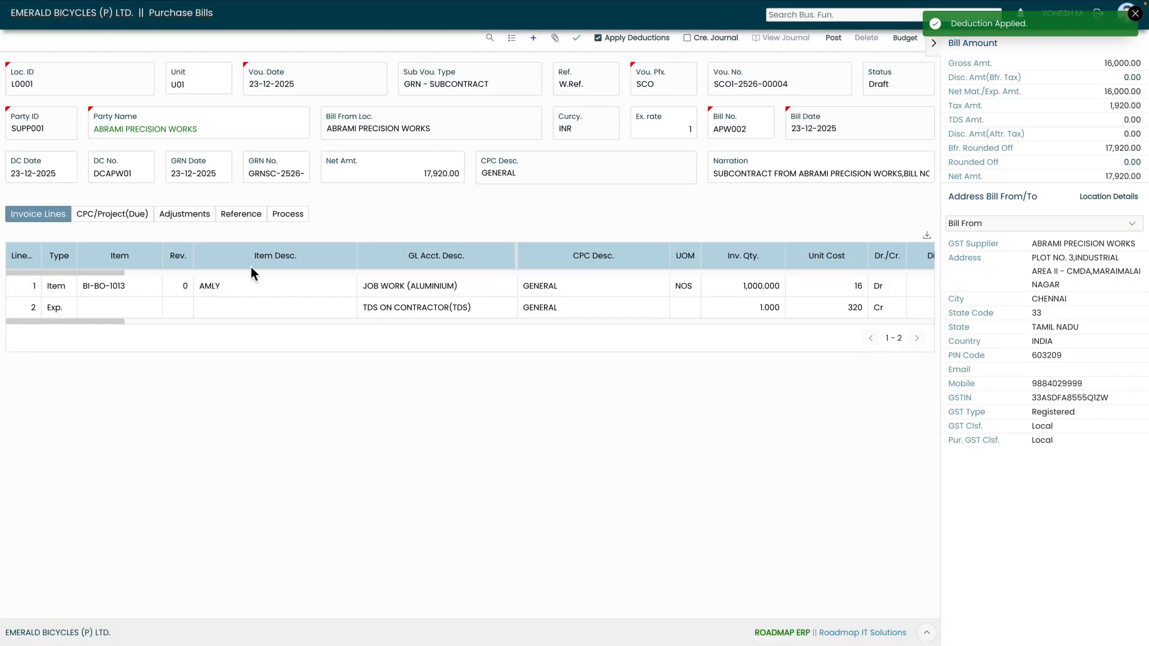
pyautogui.moveTo(91, 322)
pyautogui.mouseDown()
pyautogui.moveTo(133, 324)
pyautogui.moveTo(89, 323)
pyautogui.mouseUp()
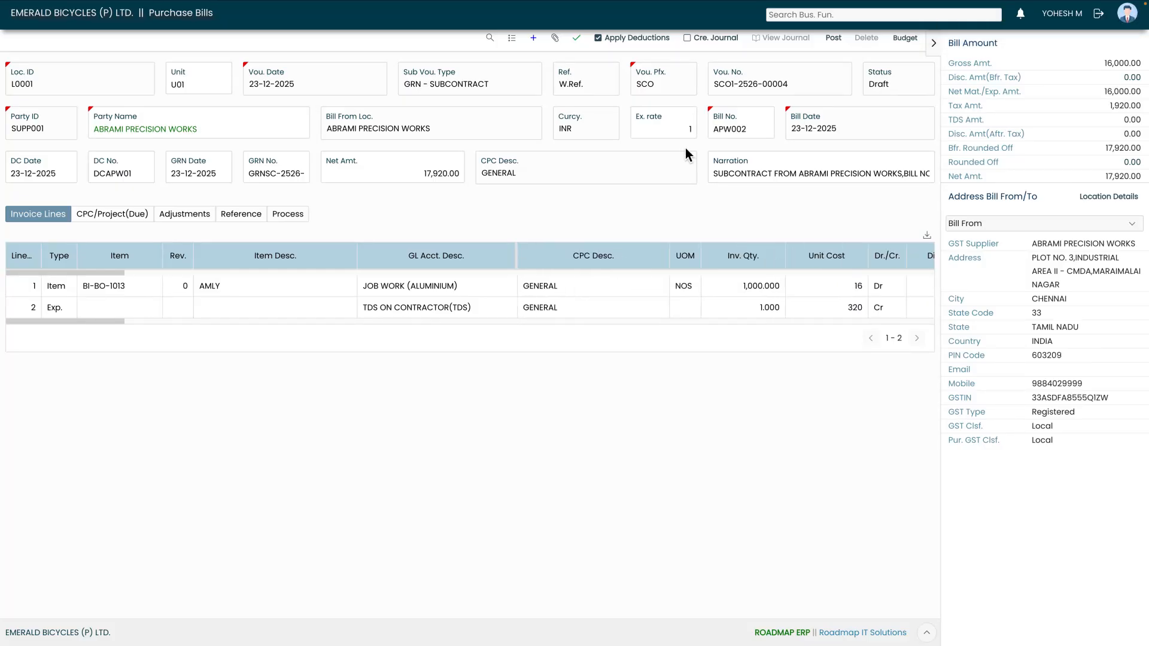
pyautogui.click(687, 40)
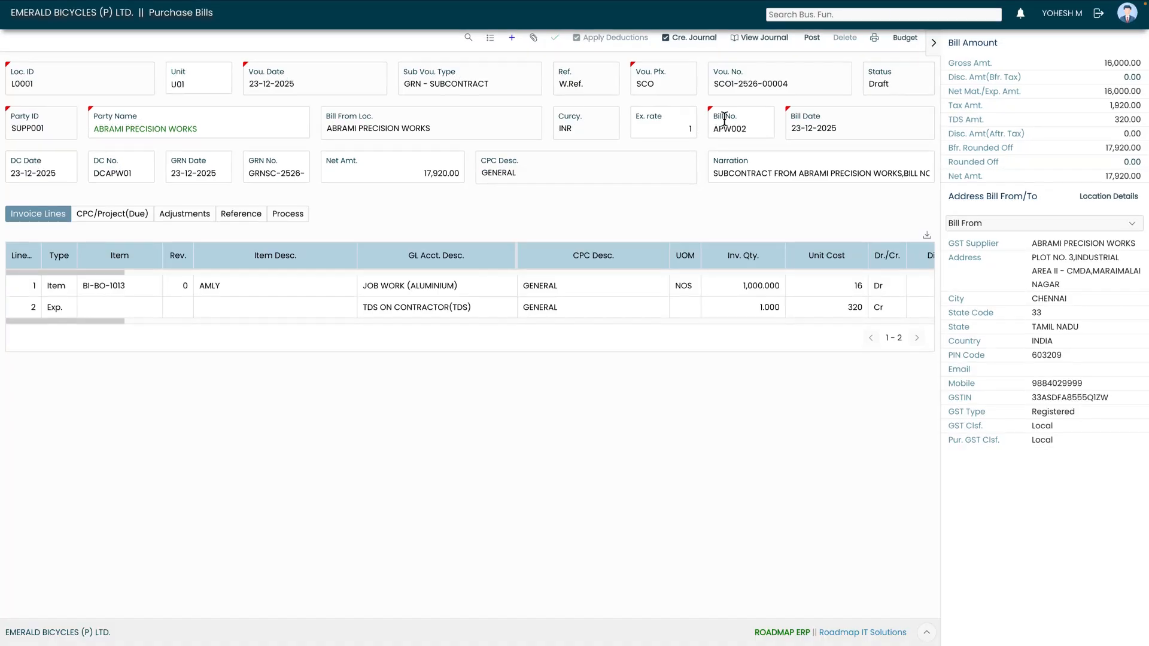
# Check the journal summary of the purchase bill, close it and post the bill
pyautogui.click(761, 37)
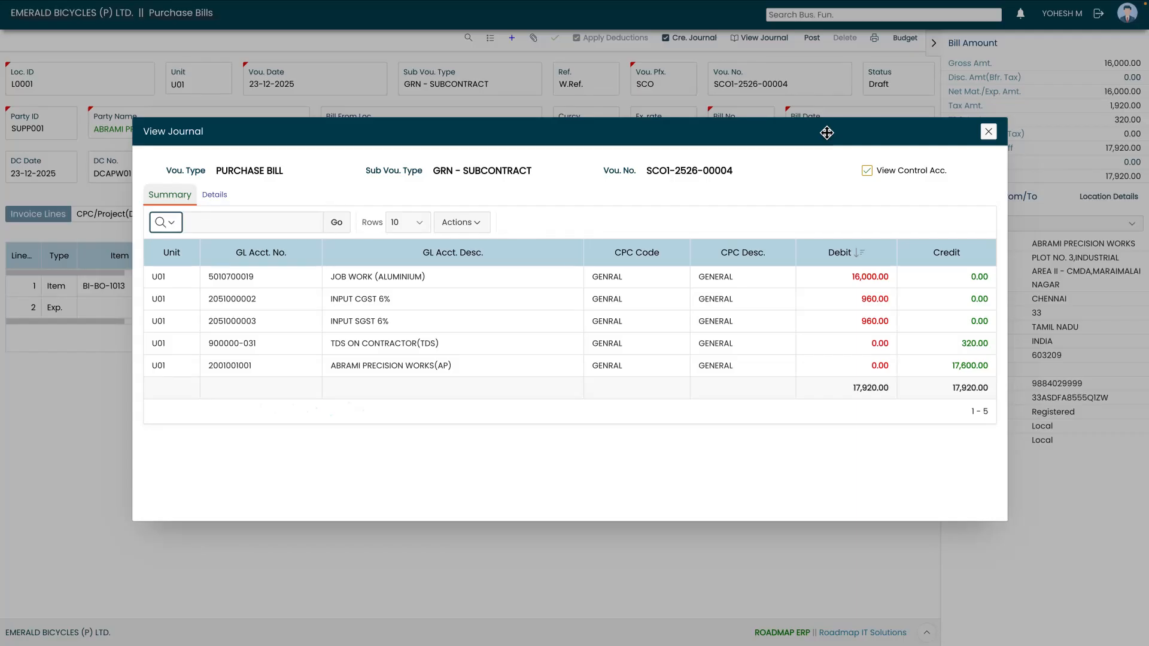
pyautogui.press('Escape')
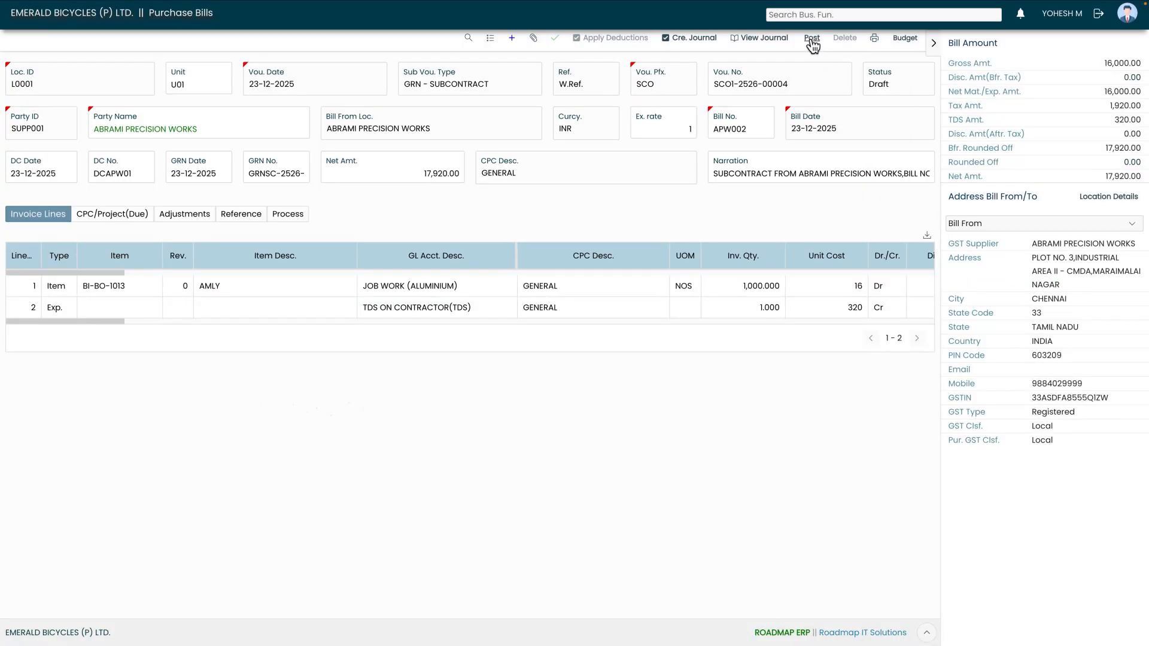
pyautogui.click(811, 45)
pyautogui.click(592, 388)
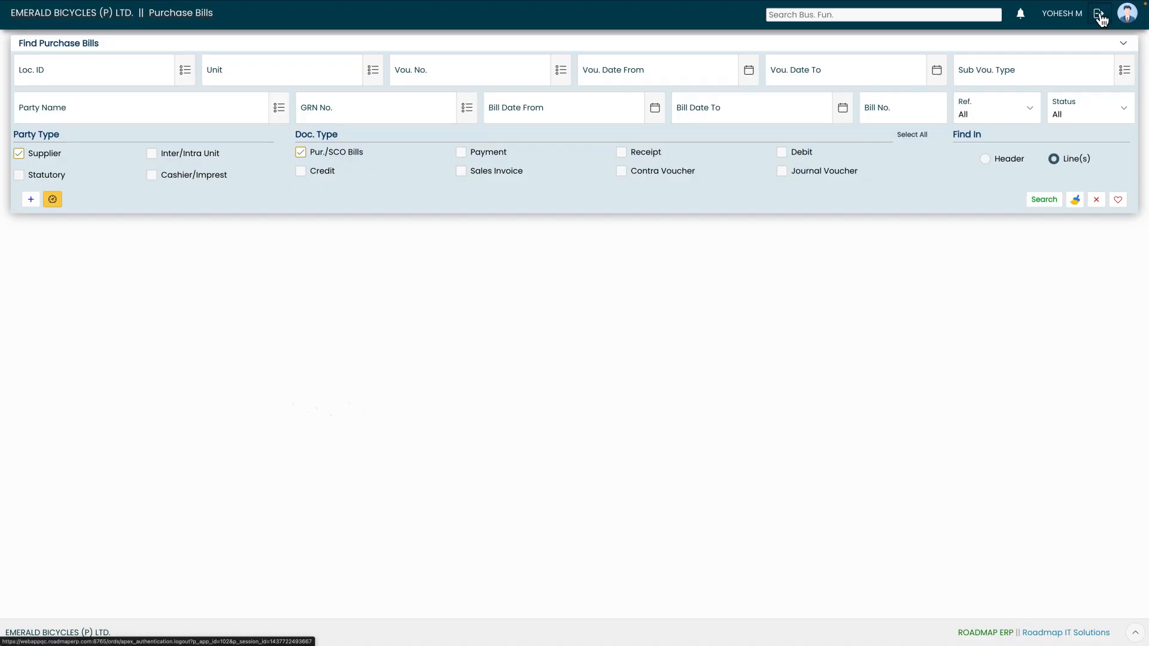
# Sign out and log in with the reviewing approver's account
pyautogui.click(1102, 16)
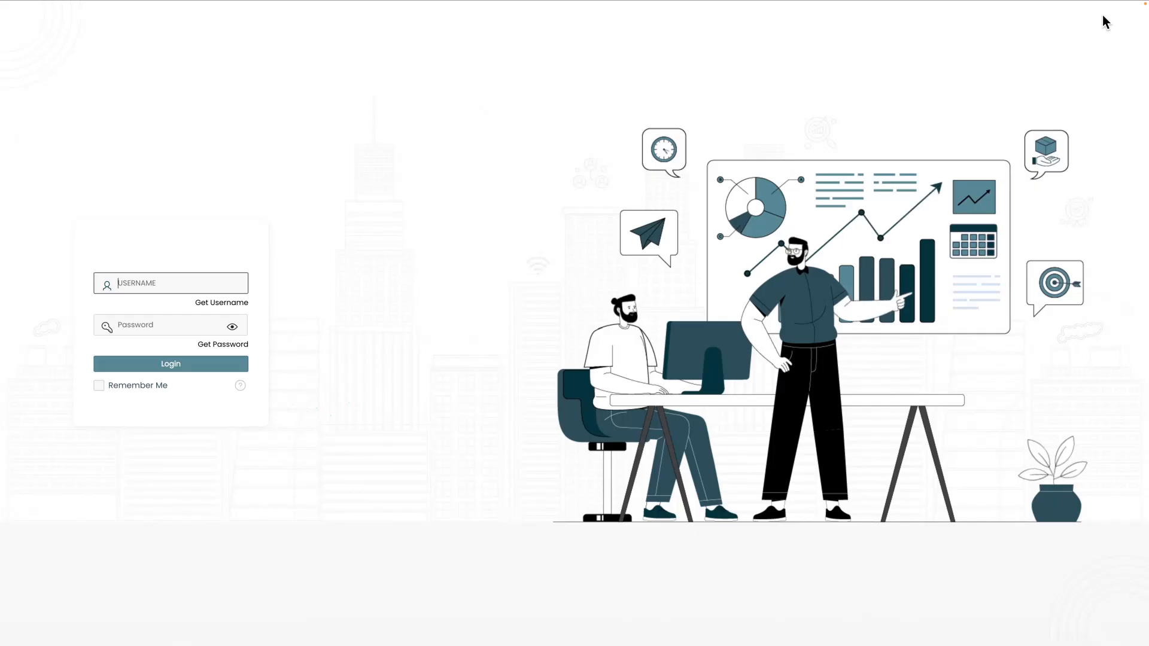
pyautogui.click(203, 366)
# Open the subcontract purchase bill from the pending approvals and submit it with the action Review & Forward for Approve
pyautogui.click(1028, 17)
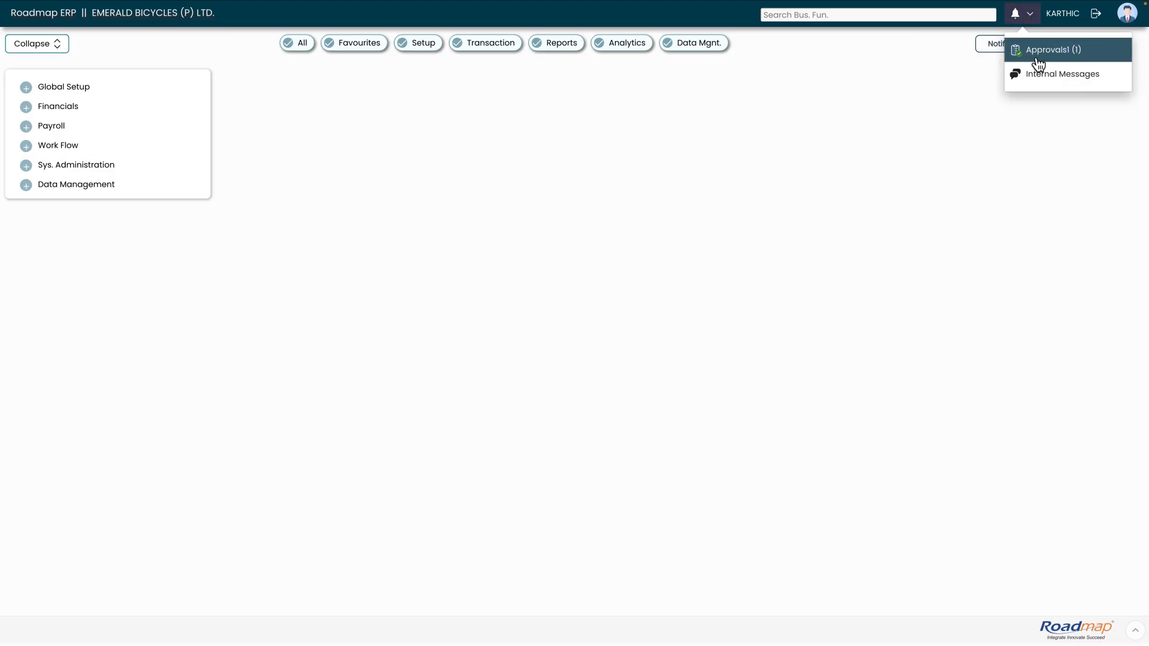
pyautogui.click(1046, 50)
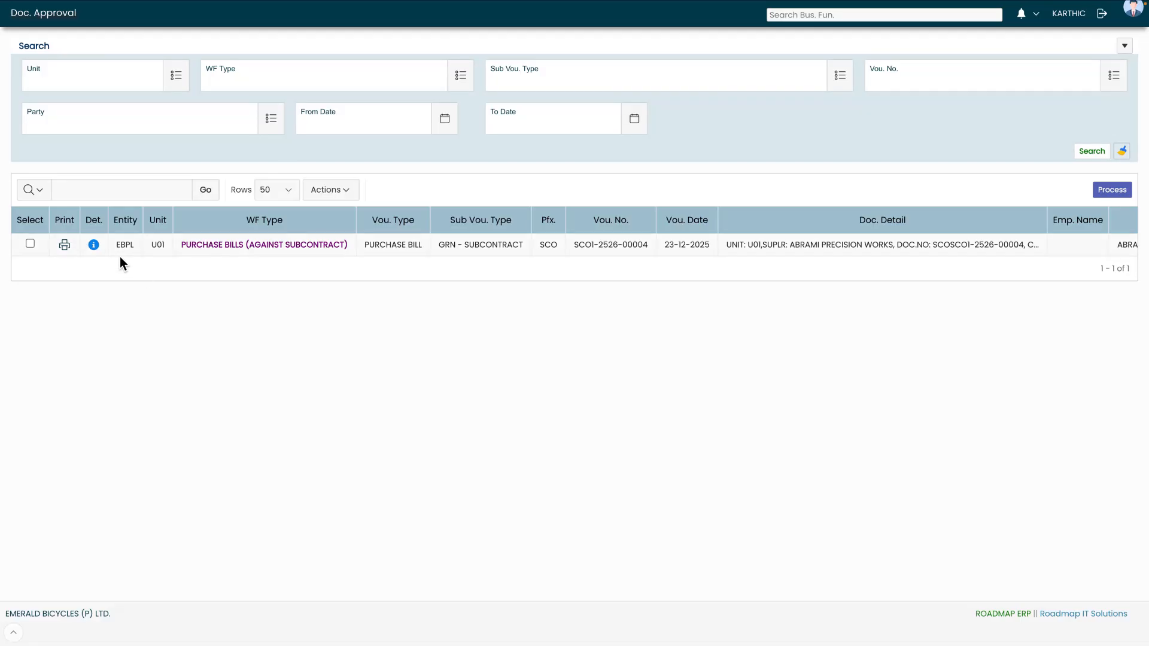
pyautogui.click(95, 245)
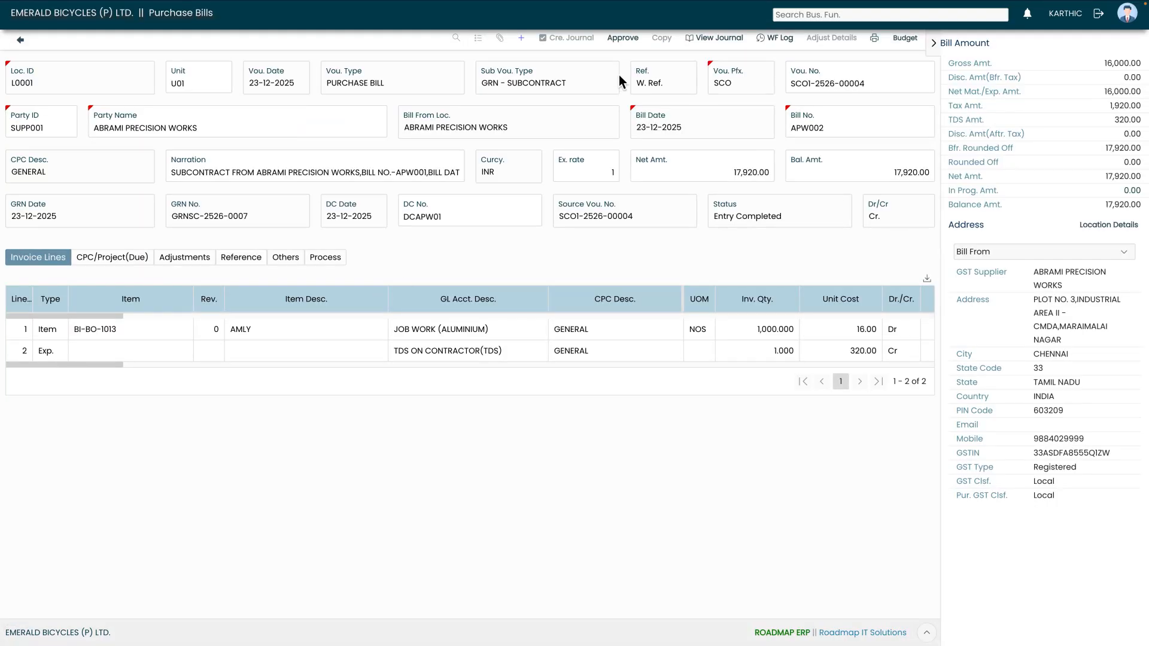
pyautogui.click(622, 39)
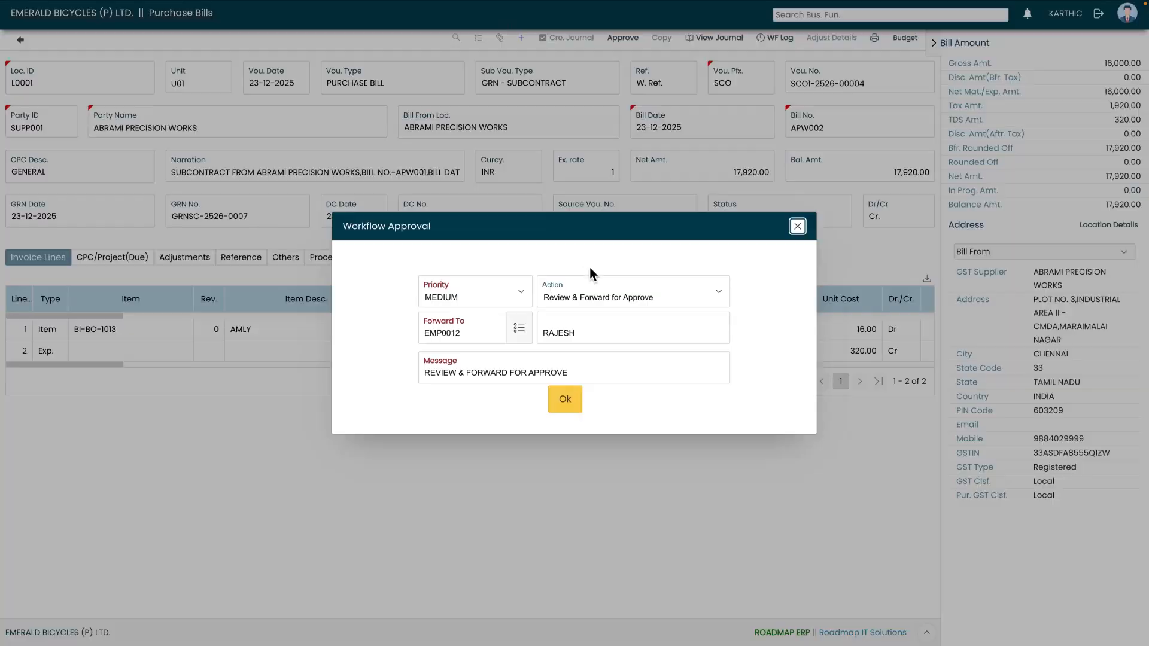
# Log in as the final approver, entering the account's username and password
pyautogui.write('EBPLWH')
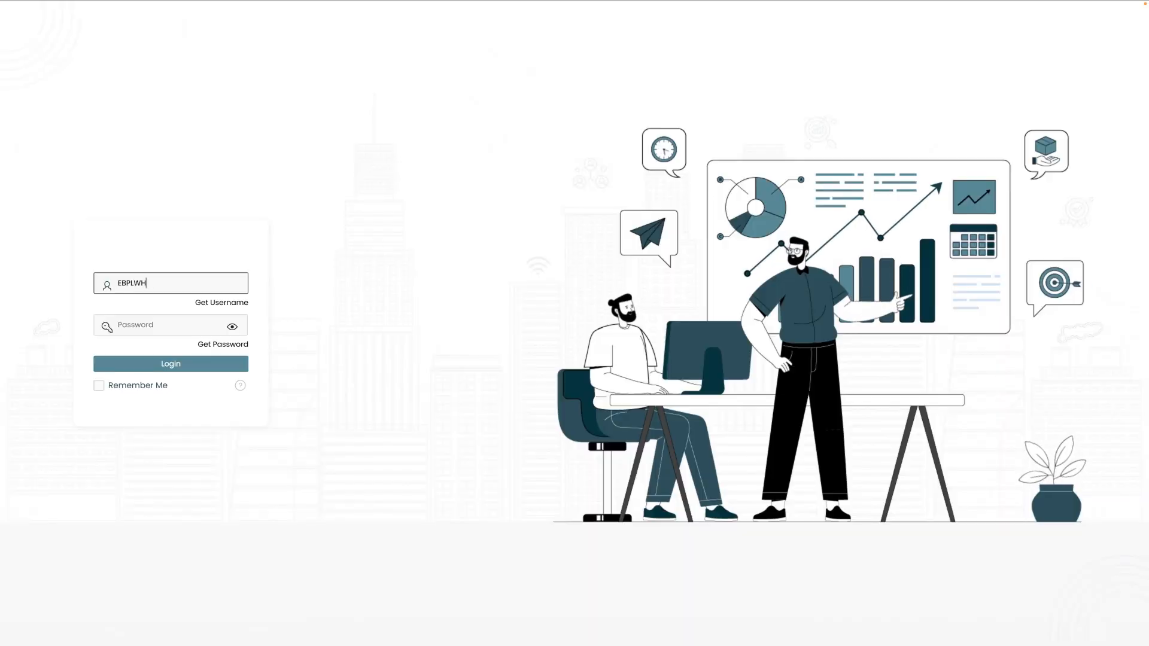
pyautogui.write('MGR')
pyautogui.press('Tab')
pyautogui.write('•••••••••')
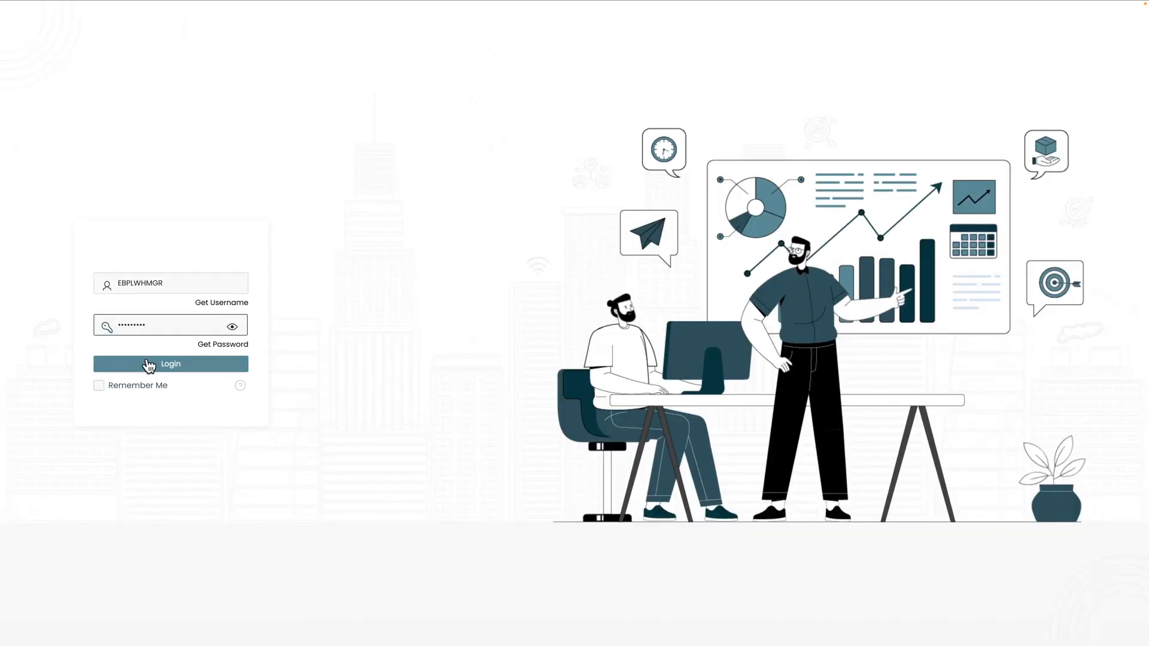
pyautogui.click(148, 365)
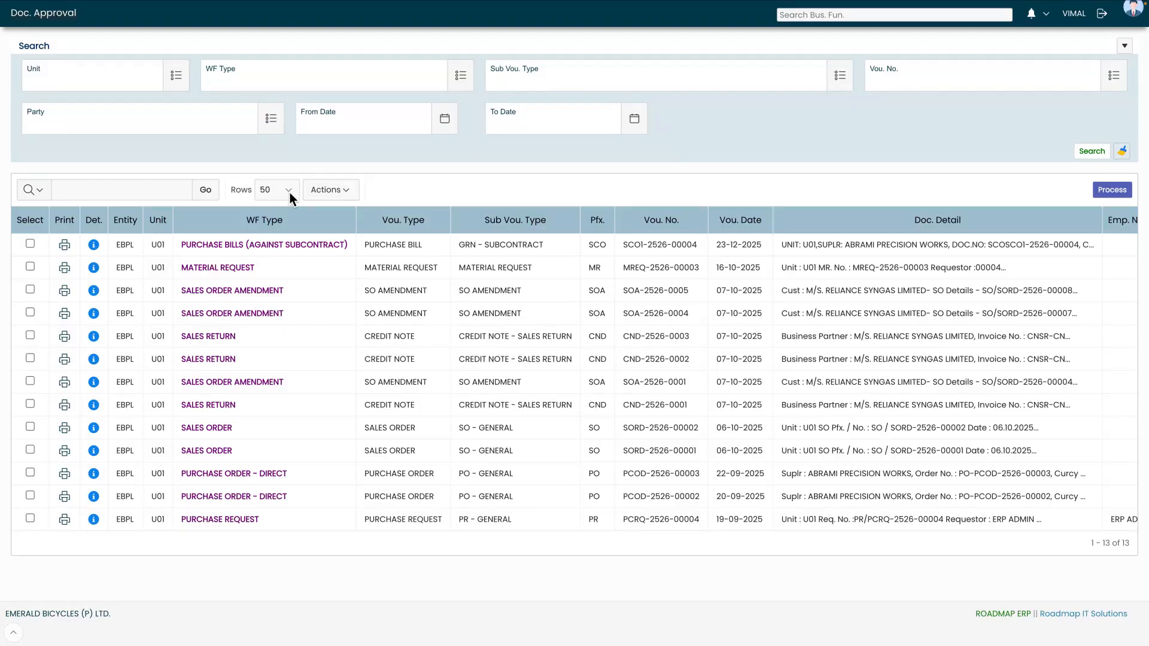
# Open the GRN - Subcontract purchase bill from the approval list and approve it with MEDIUM priority
pyautogui.click(94, 246)
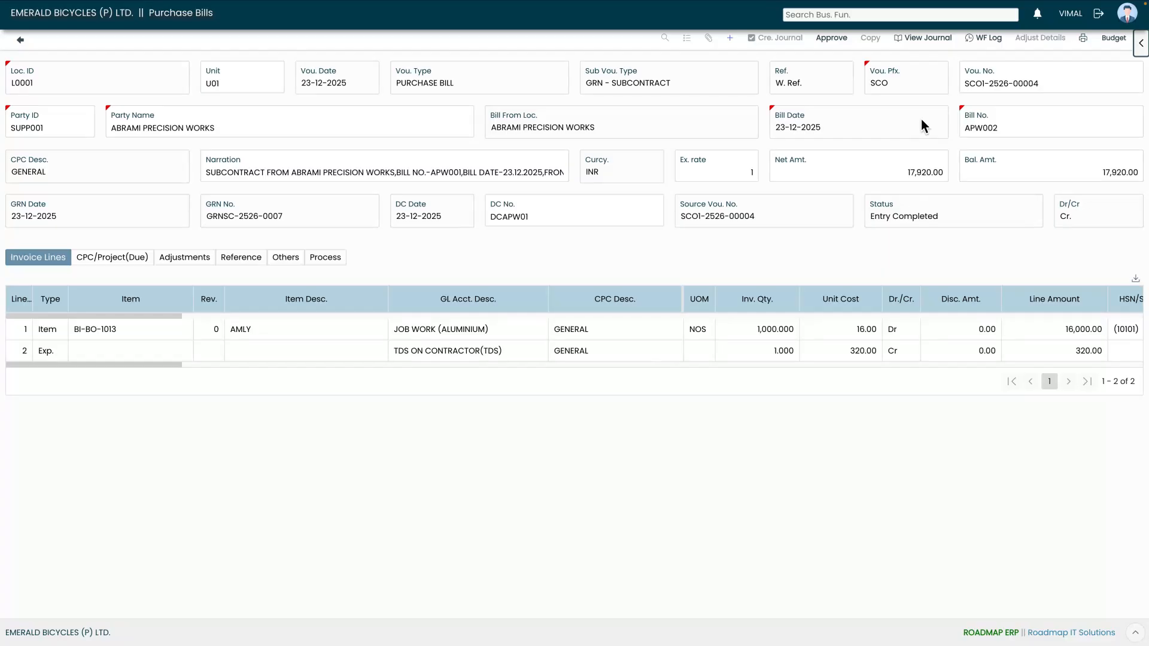
pyautogui.click(831, 38)
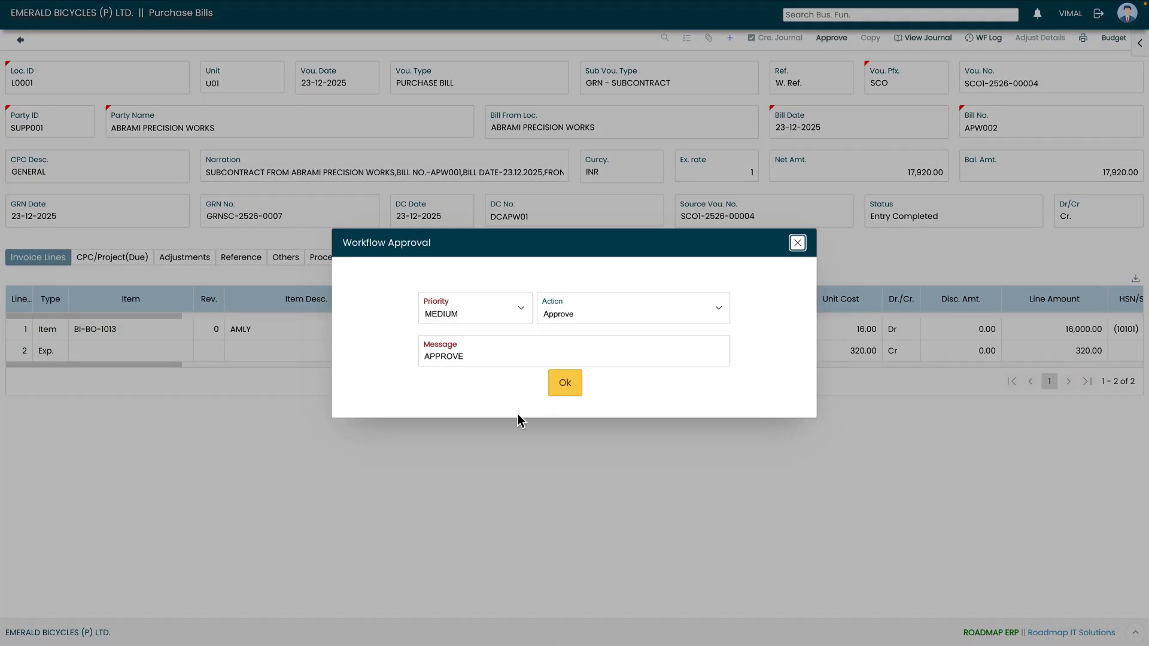
pyautogui.click(564, 388)
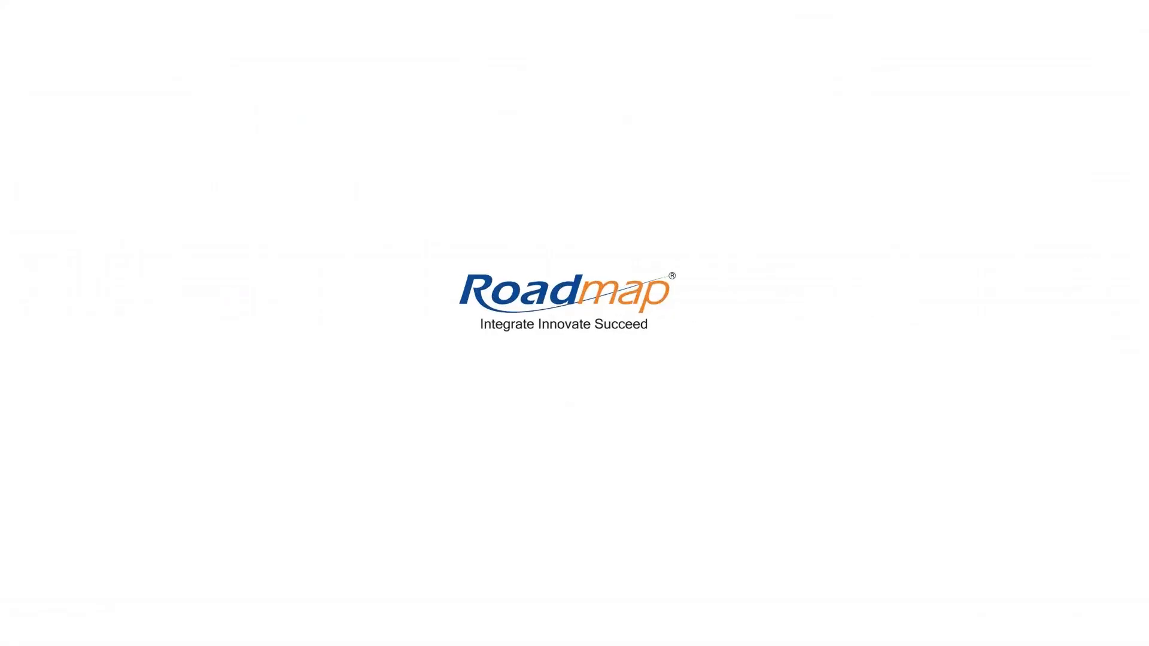